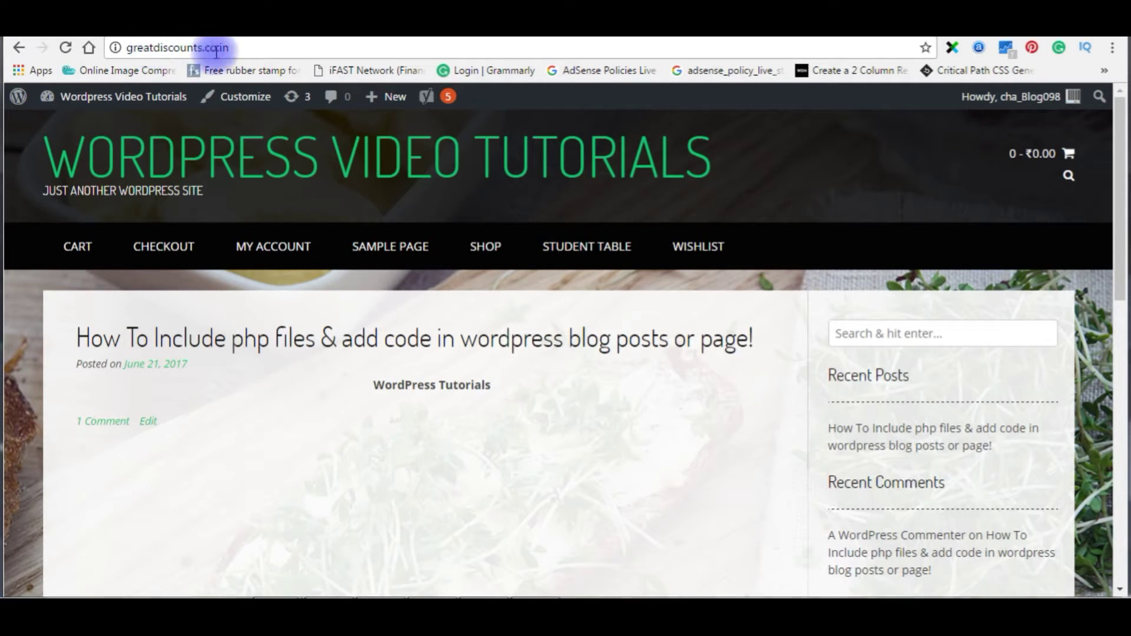
Step: Scroll the live post showing only its WordPress Tutorials line, then switch to PHP-Include-WP.php in Notepad++
click(267, 466)
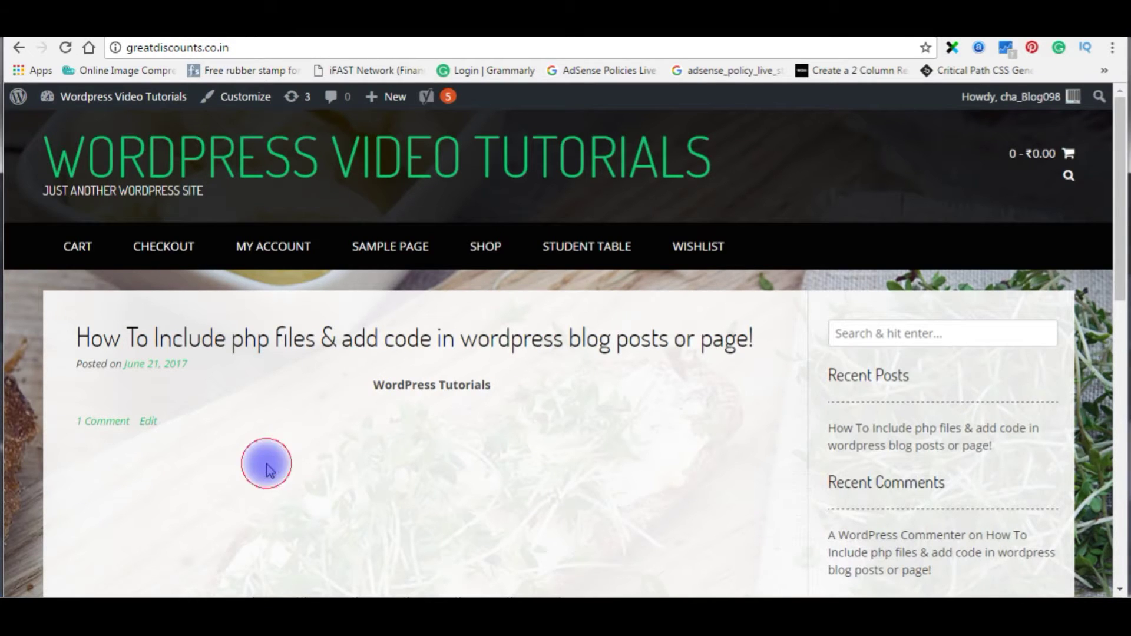
scroll(267, 465, down, 4)
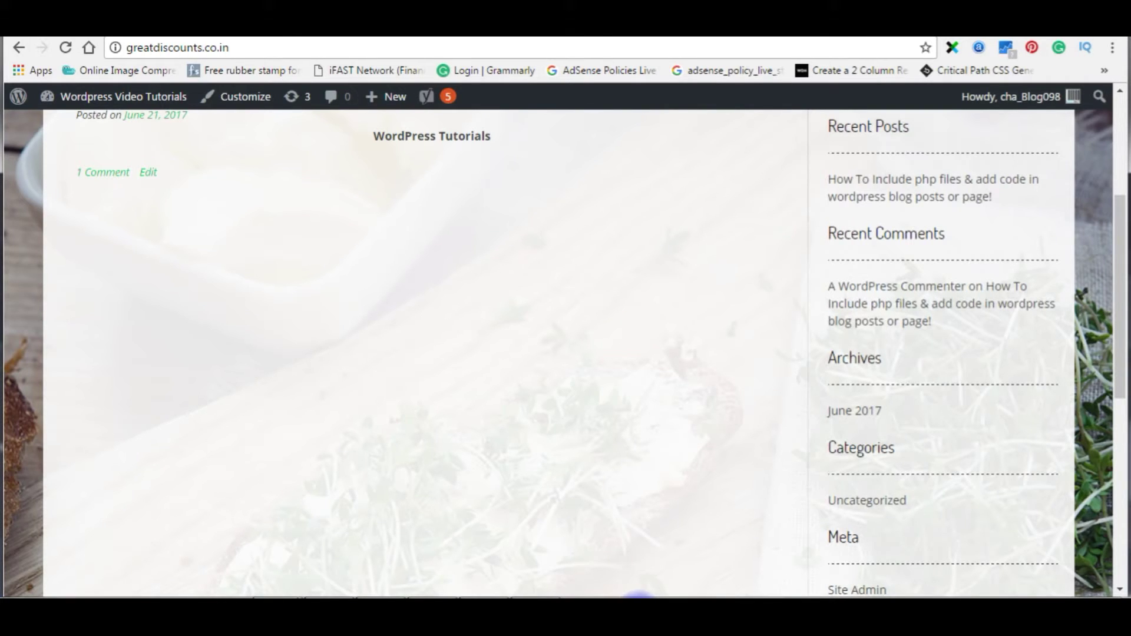
key(alt+Tab)
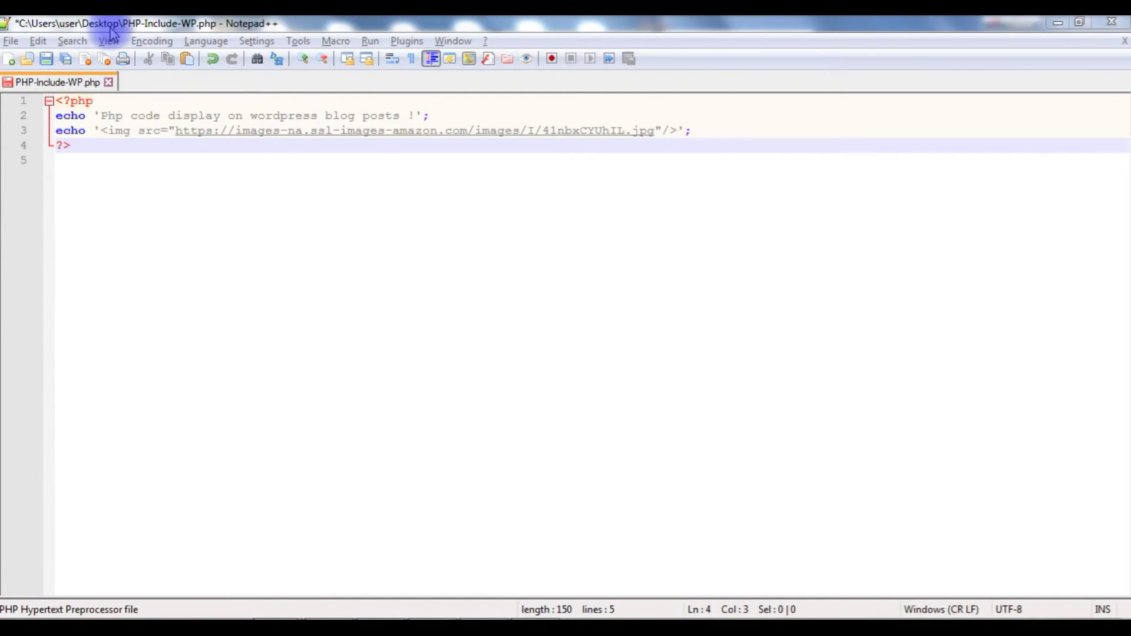
Step: Save PHP-Include-WP.php with its text and Amazon image echo lines
click(46, 58)
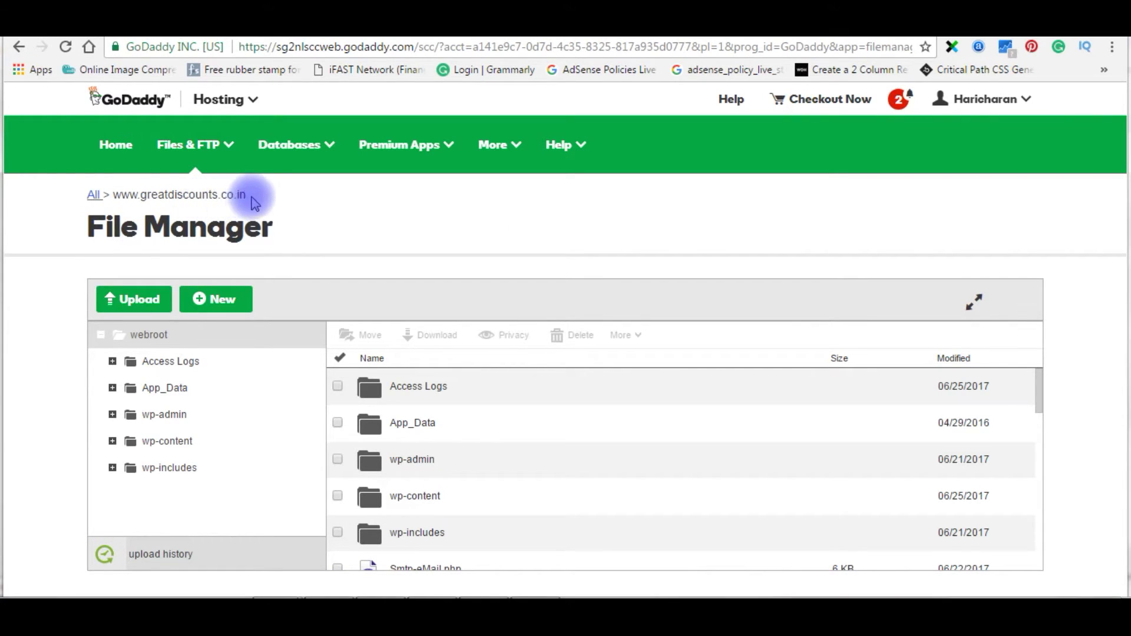
Step: Upload PHP-Include-WP.php from the Desktop into the site's webroot via File Manager
click(123, 302)
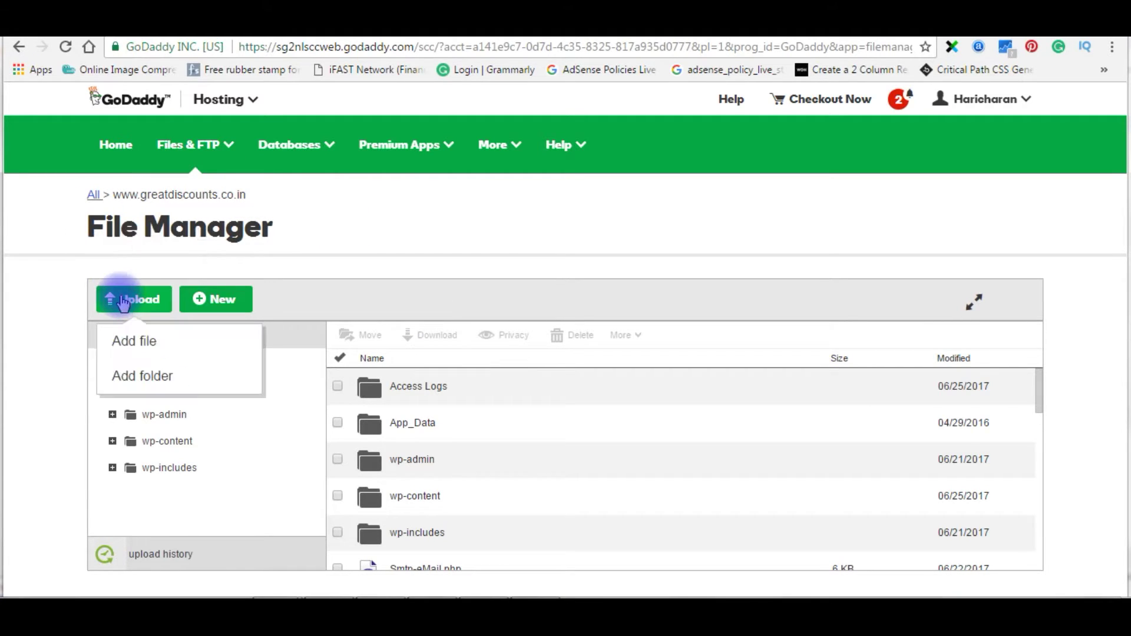
click(153, 345)
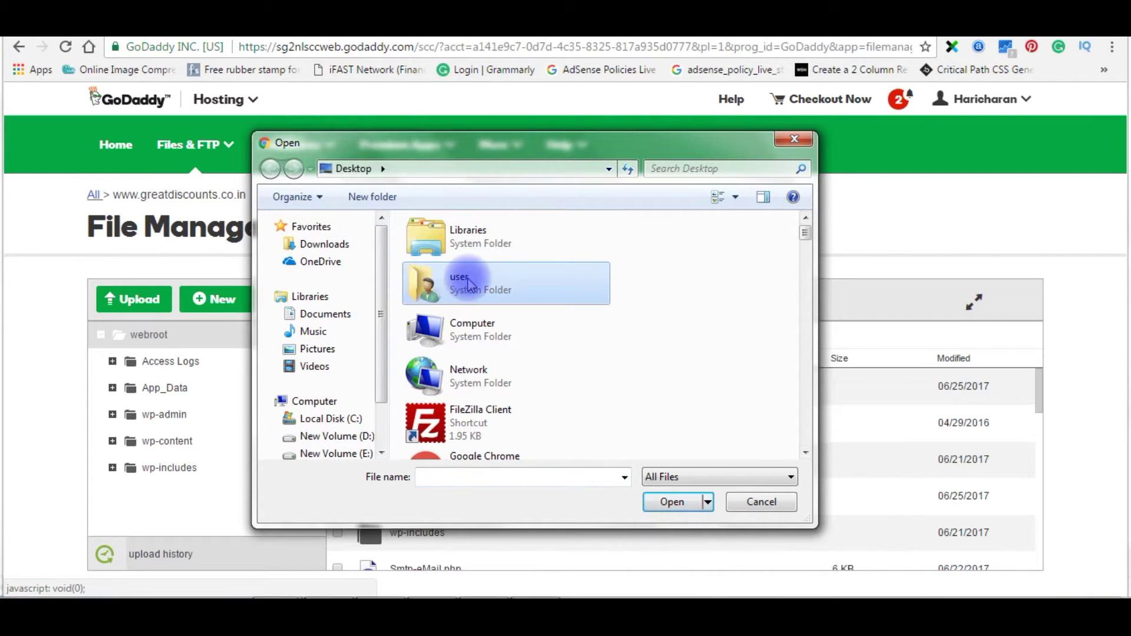
scroll(469, 284, down, 5)
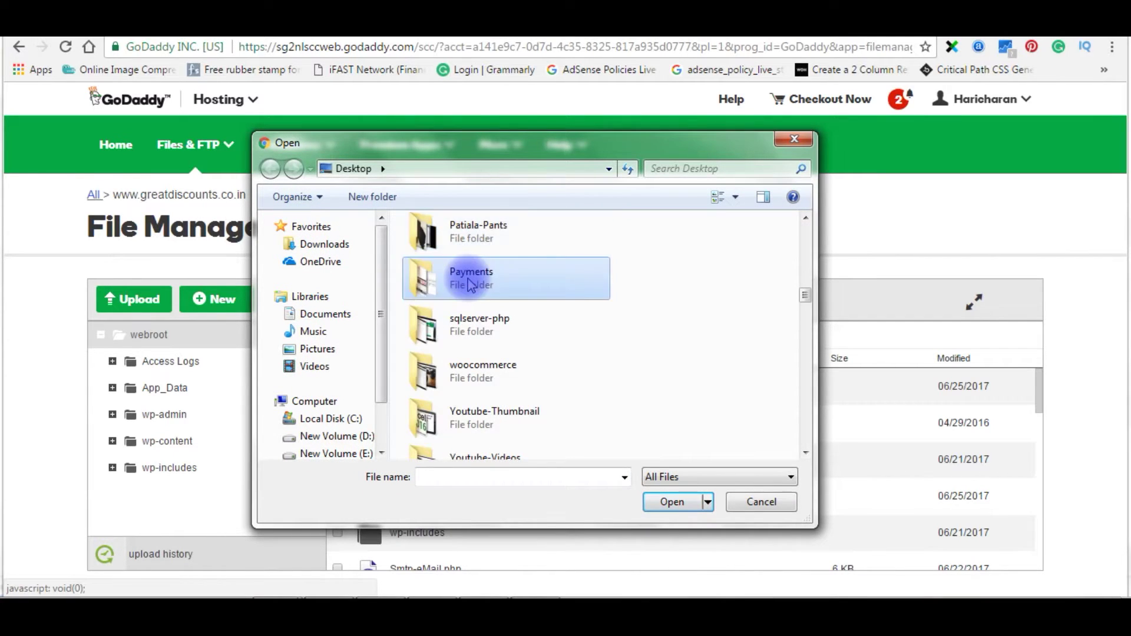
scroll(451, 259, down, 5)
click(448, 232)
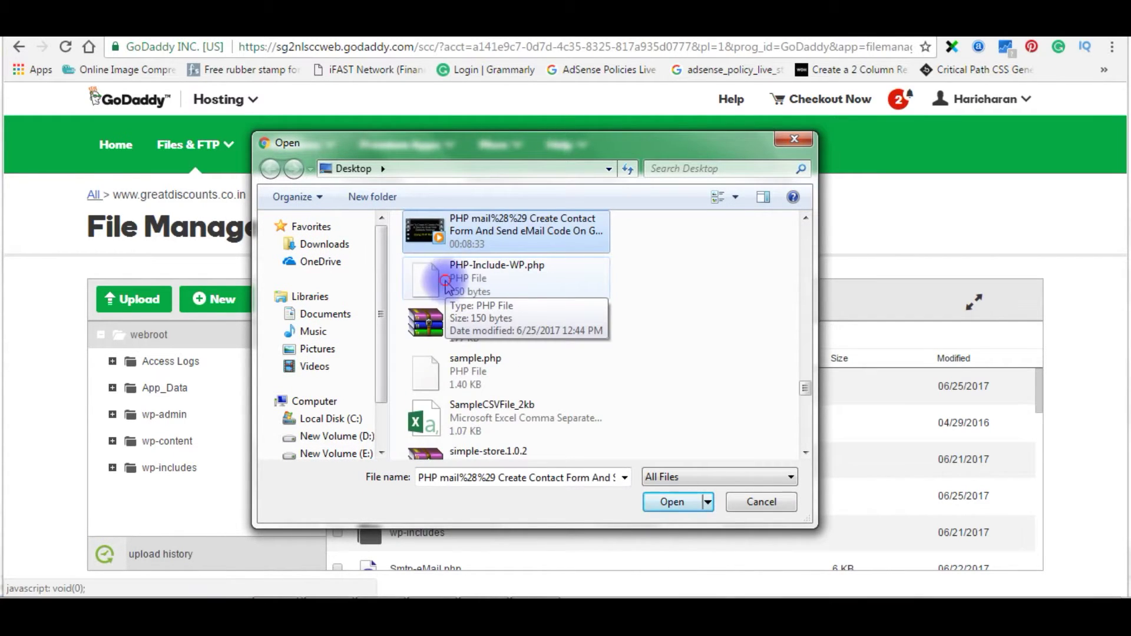
double_click(439, 281)
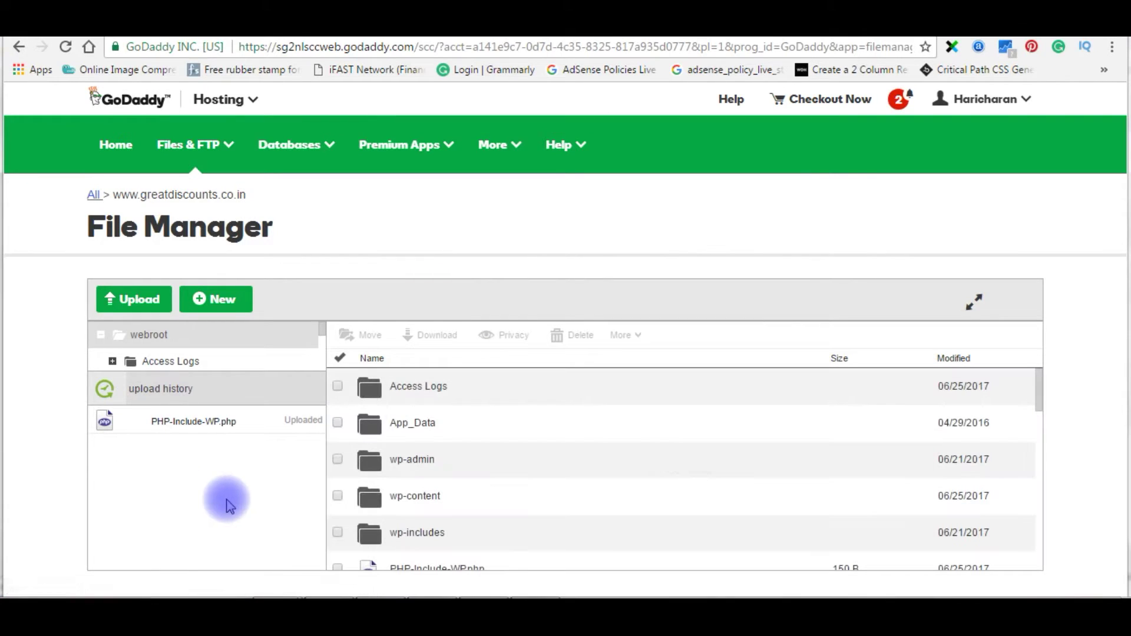
drag(237, 422, 152, 424)
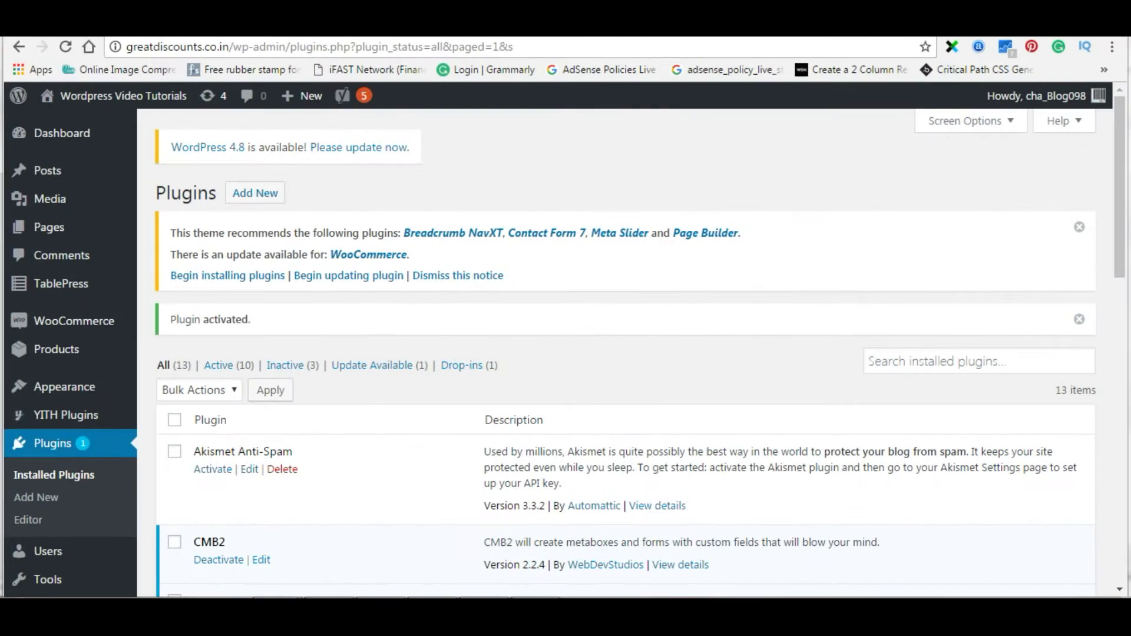
Step: Edit the 'How To Include php files' post from All Posts, placing the cursor after its paragraph
mouse_move(48, 174)
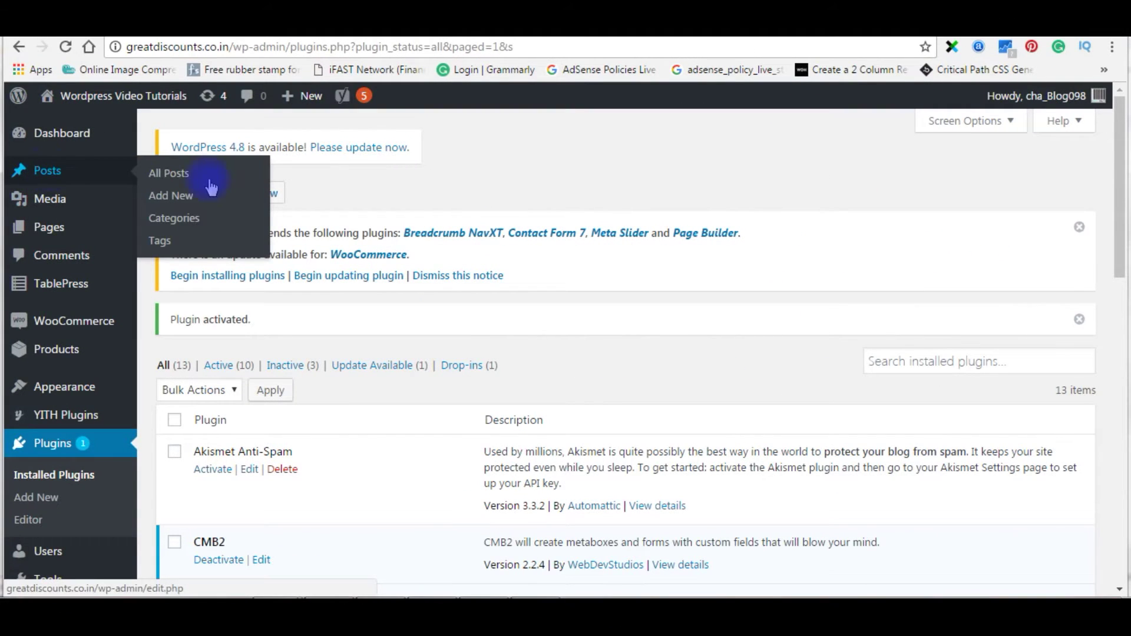
click(170, 178)
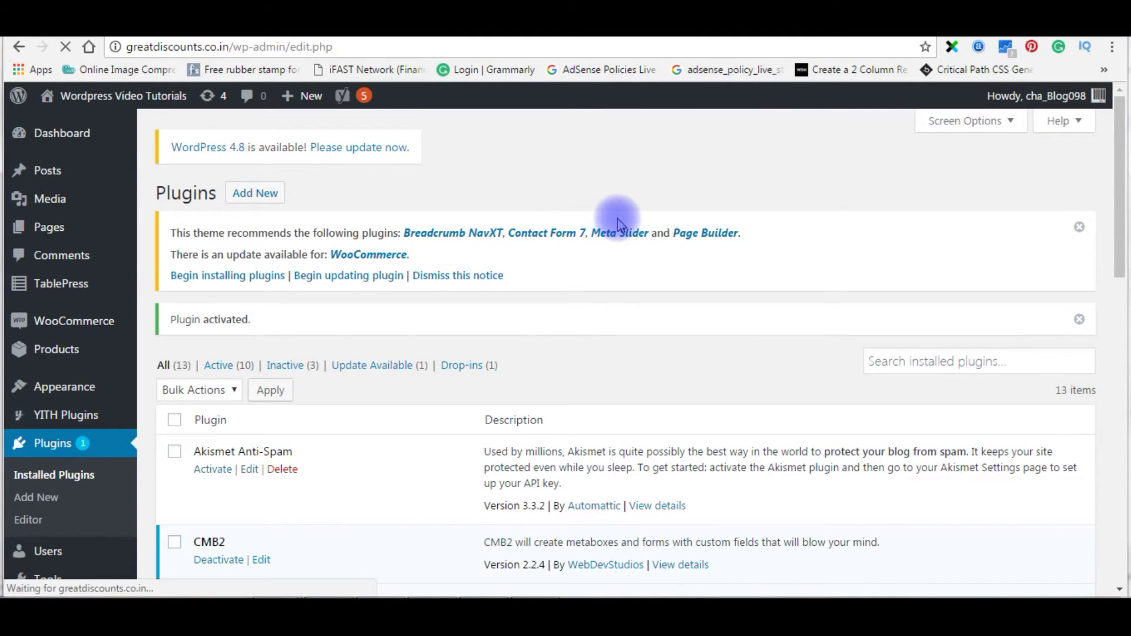
mouse_move(311, 460)
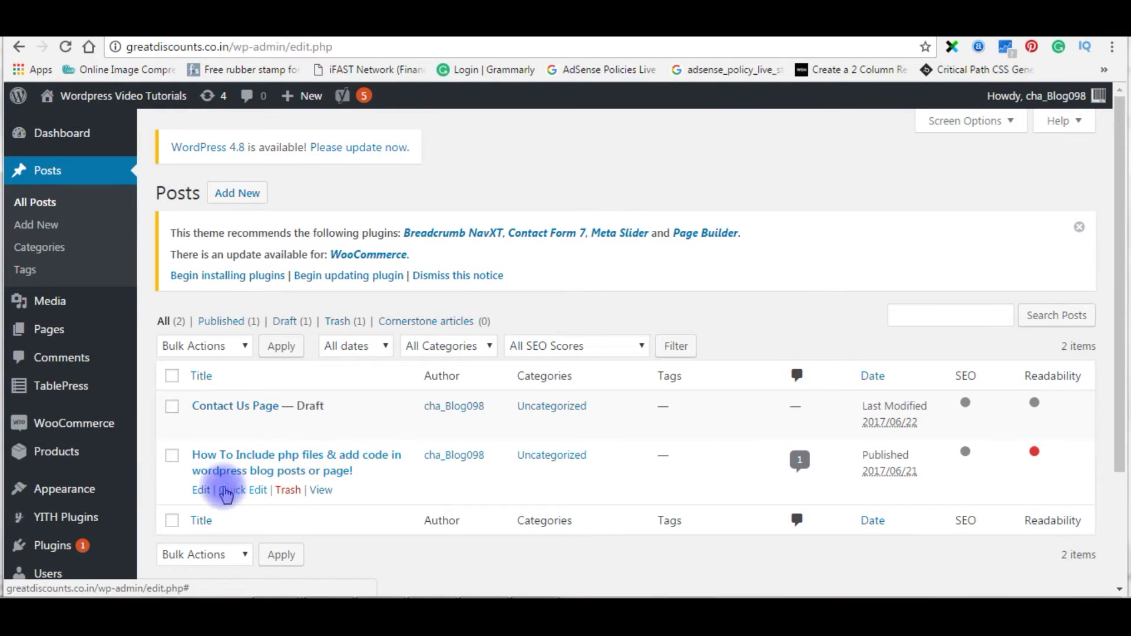
click(202, 492)
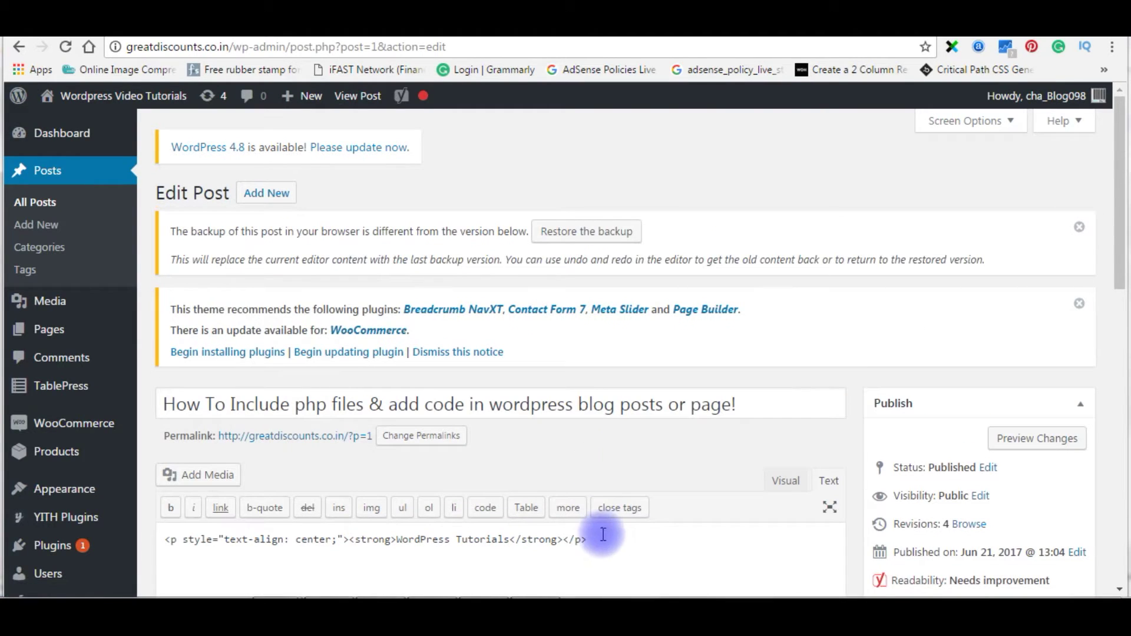
click(600, 537)
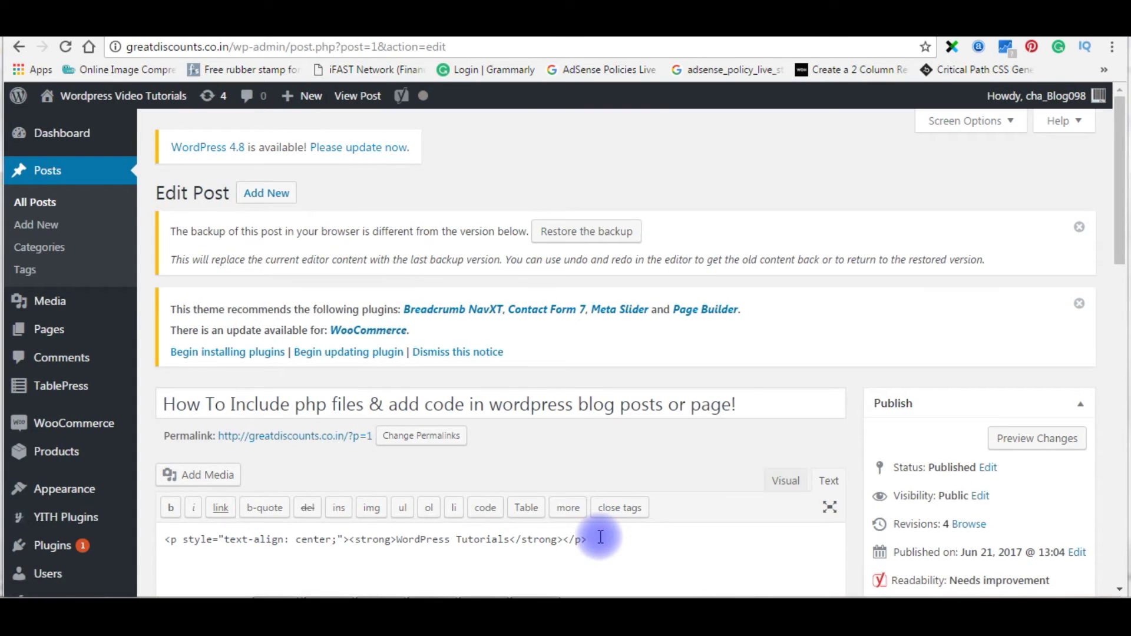
scroll(609, 501, down, 2)
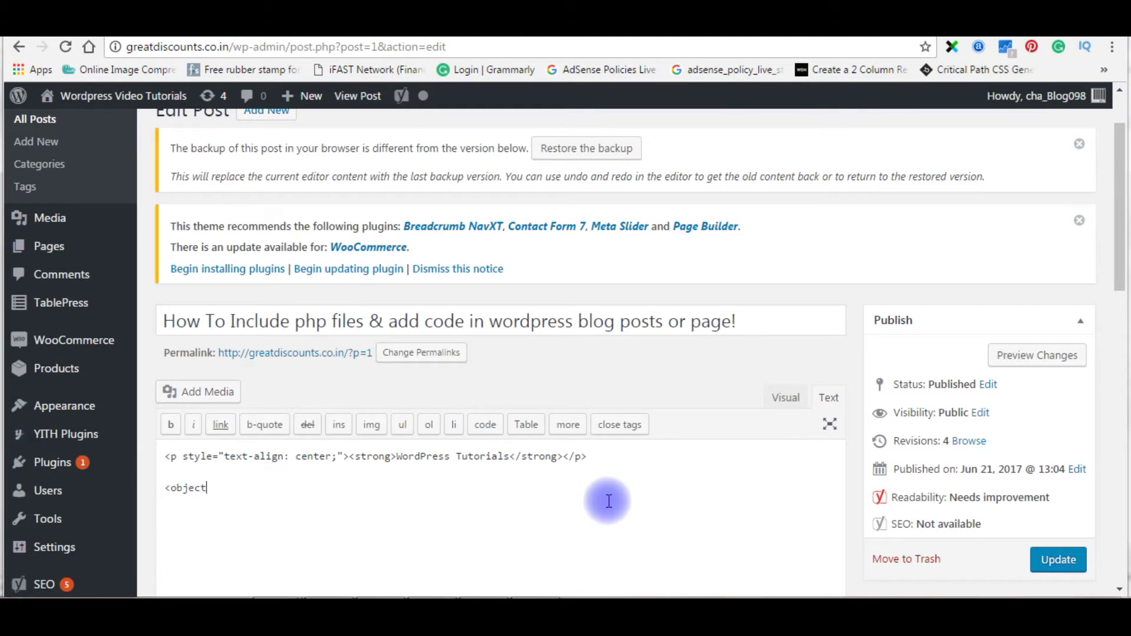
Step: Add <object data="PHP-Include-WP.php" height="500" widht="500"></object> below the paragraph and update the post
text(ta="PHP-Include-WP.php" heig)
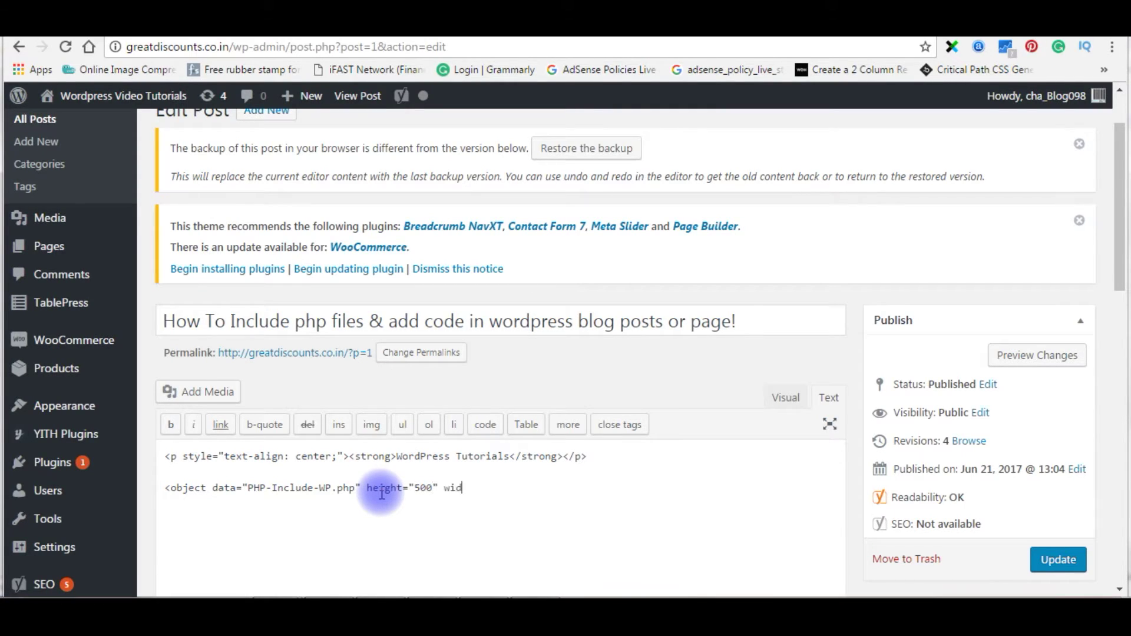
text(ht=")
key(Left)
text(<)
click(1051, 564)
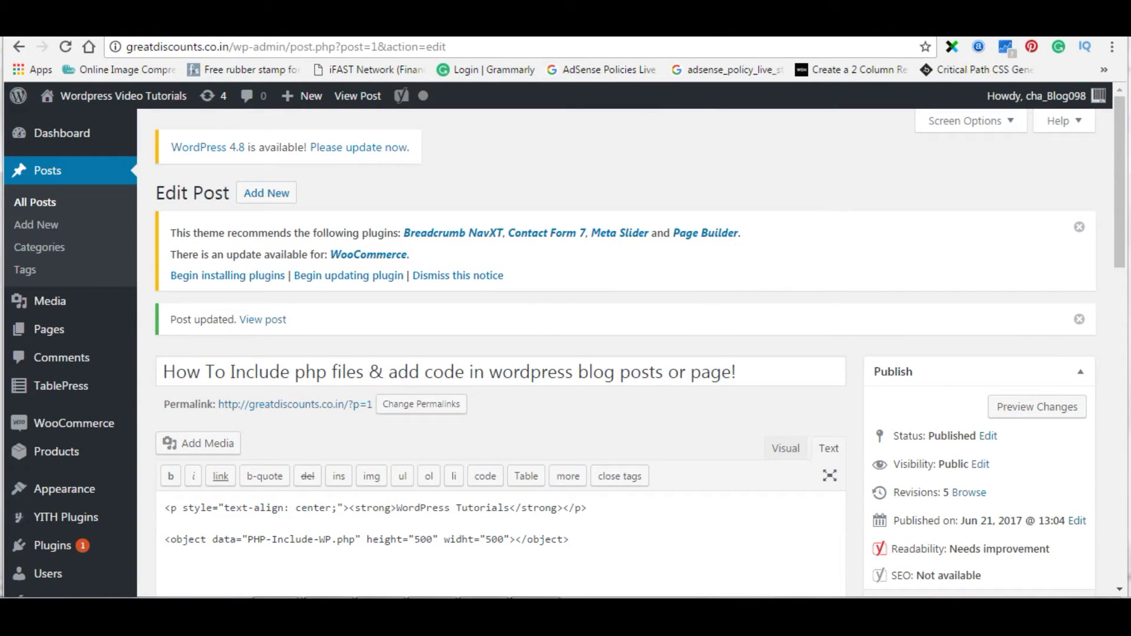
Step: Reload the live post and compare its embedded sentence and rocket image with the PHP code
click(703, 37)
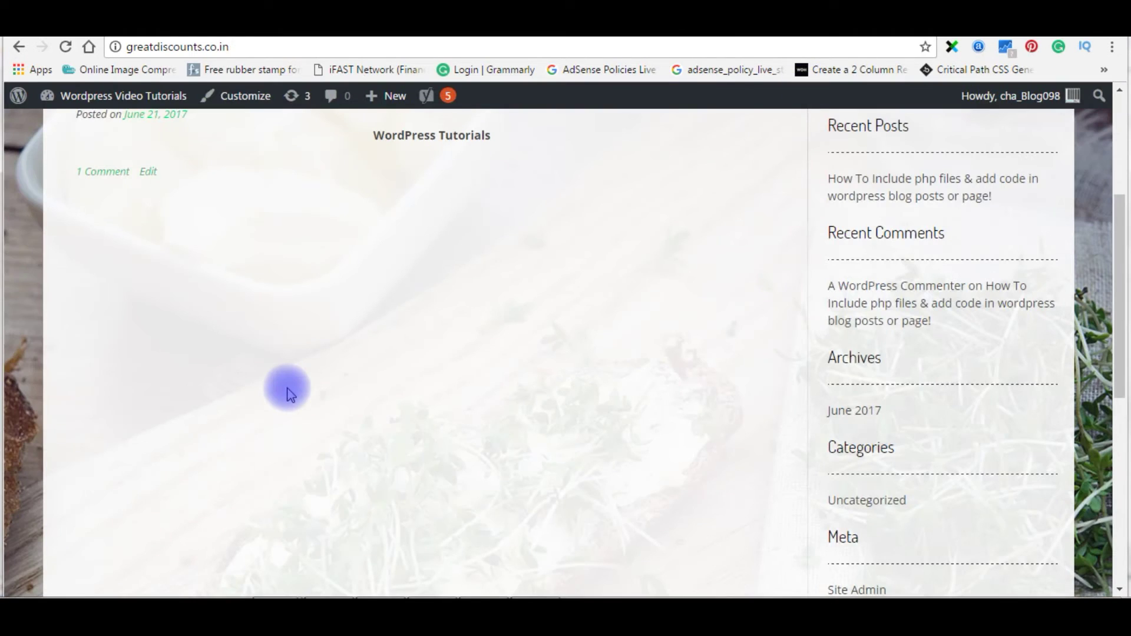
click(65, 47)
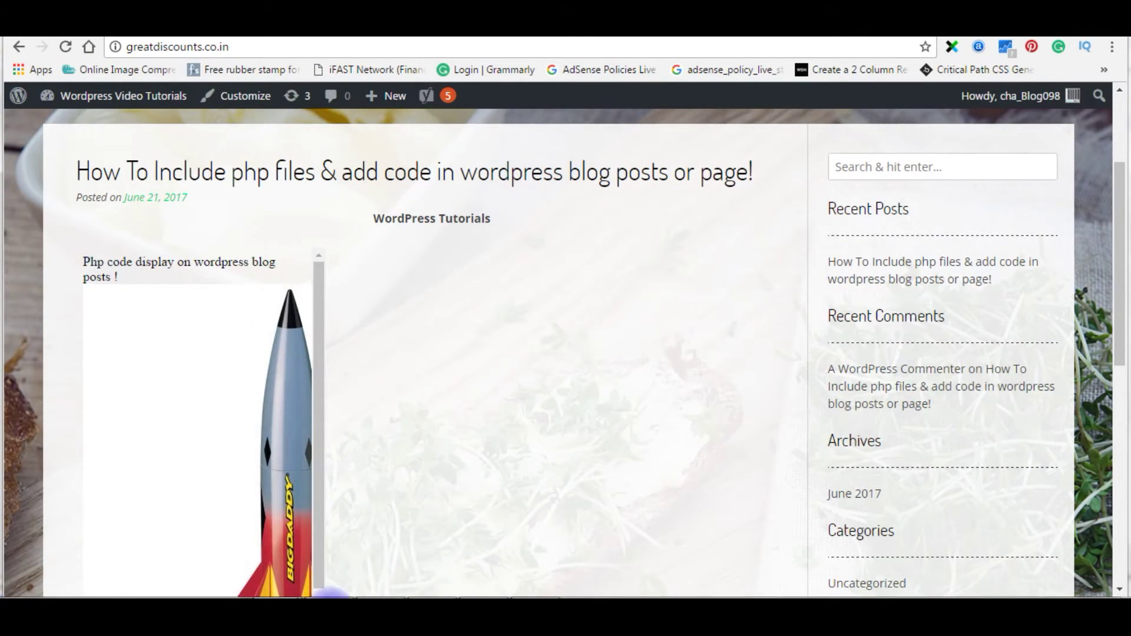
click(329, 596)
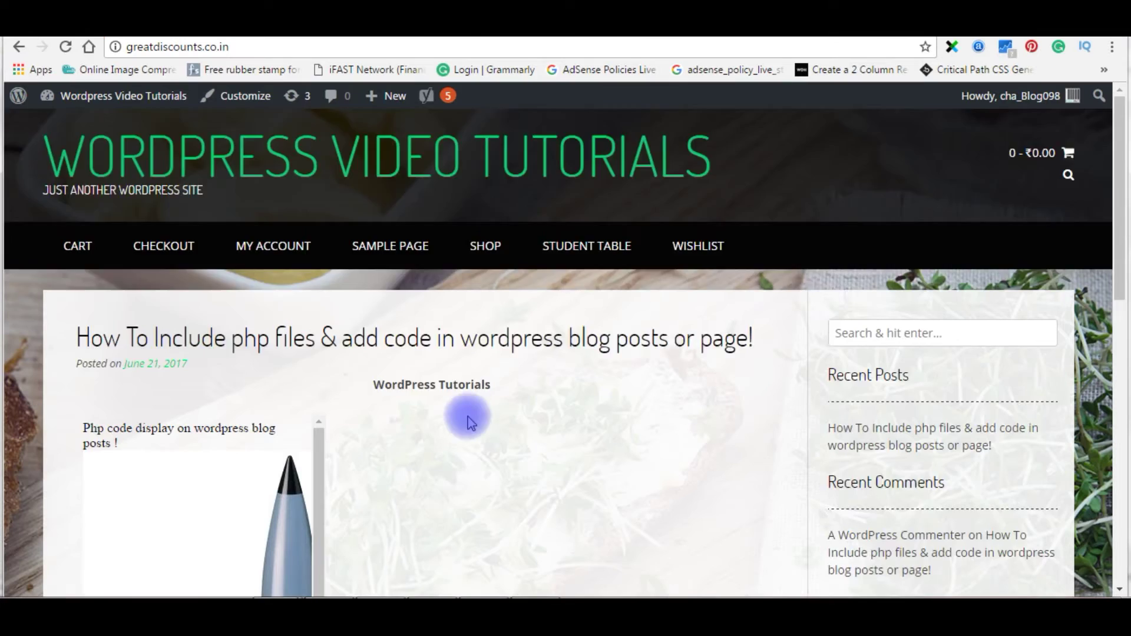
scroll(467, 417, down, 3)
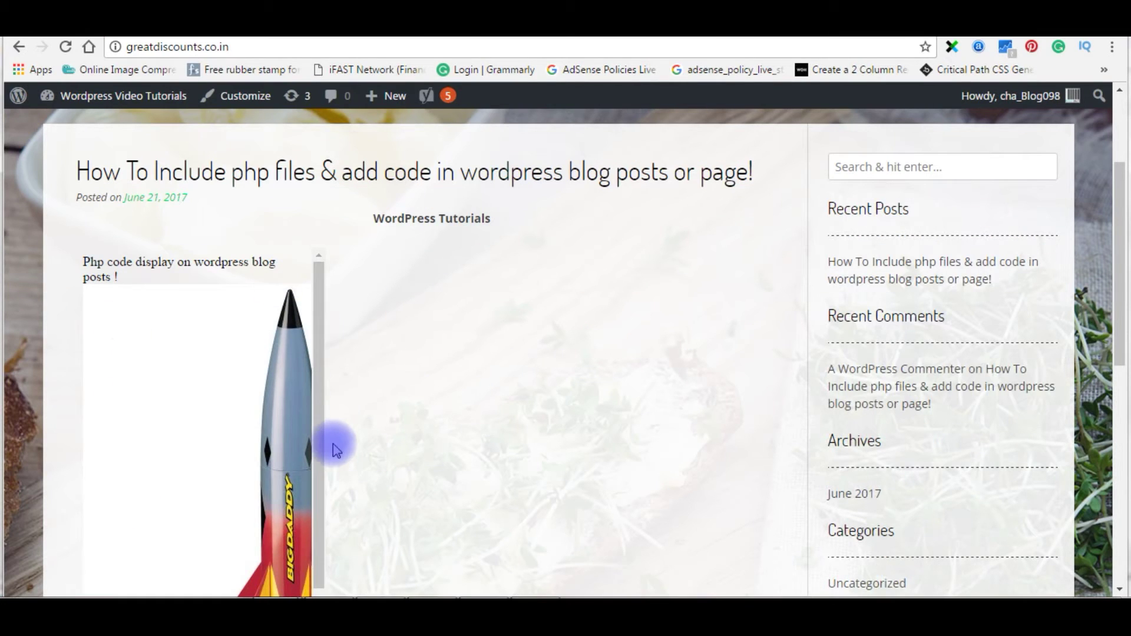
scroll(465, 393, down, 1)
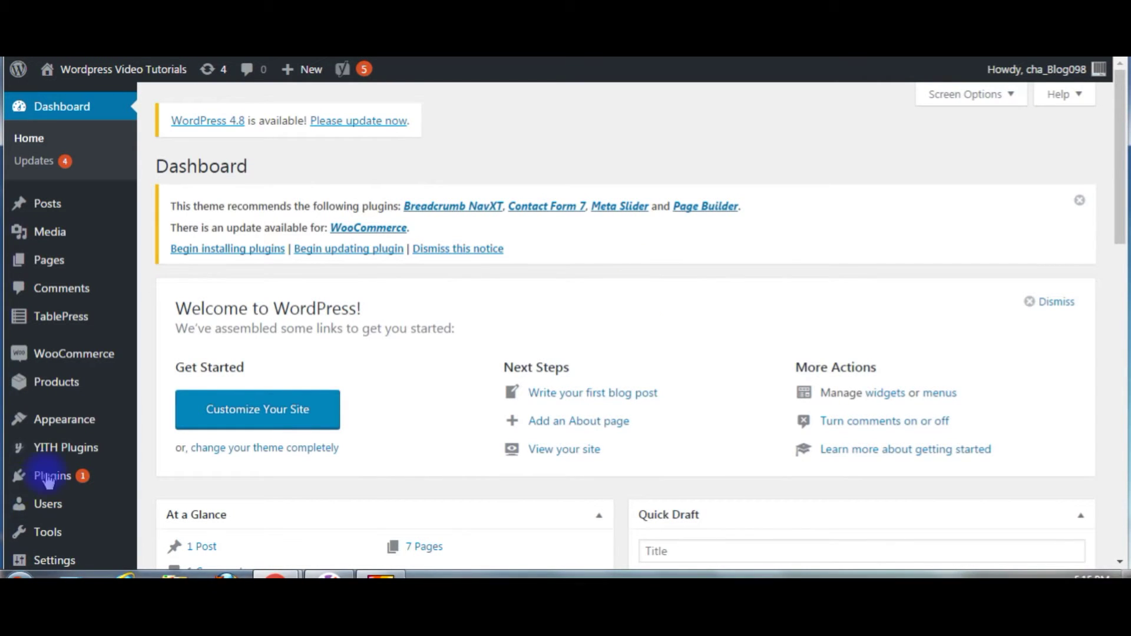
Step: Search plugins for 'insert php', then install and activate the Insert PHP plugin
mouse_move(50, 475)
click(164, 500)
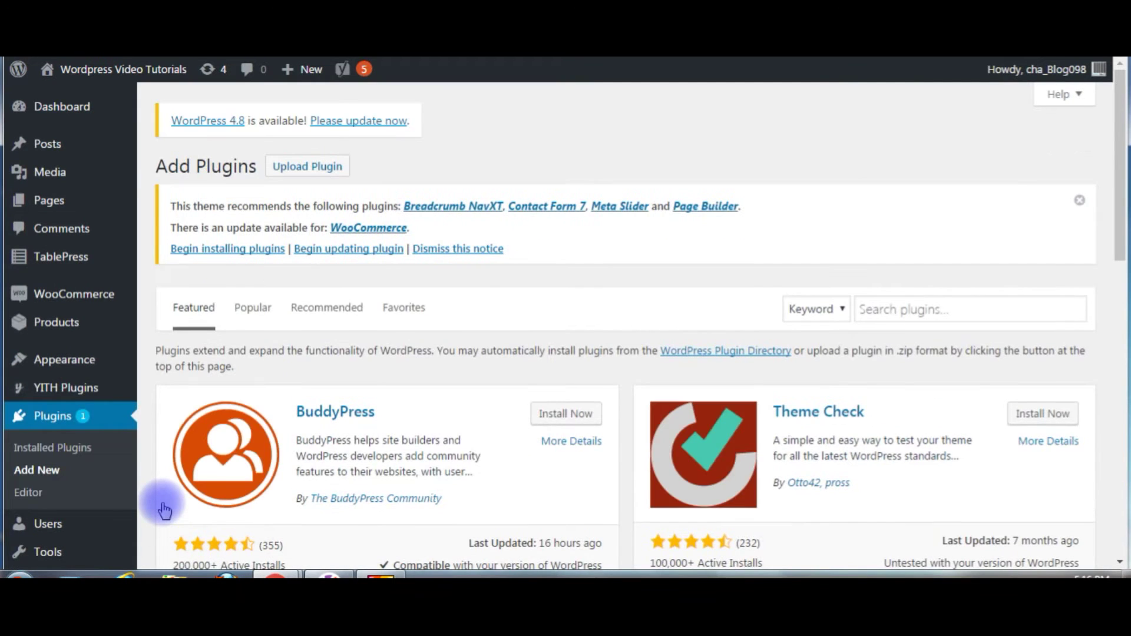
click(877, 308)
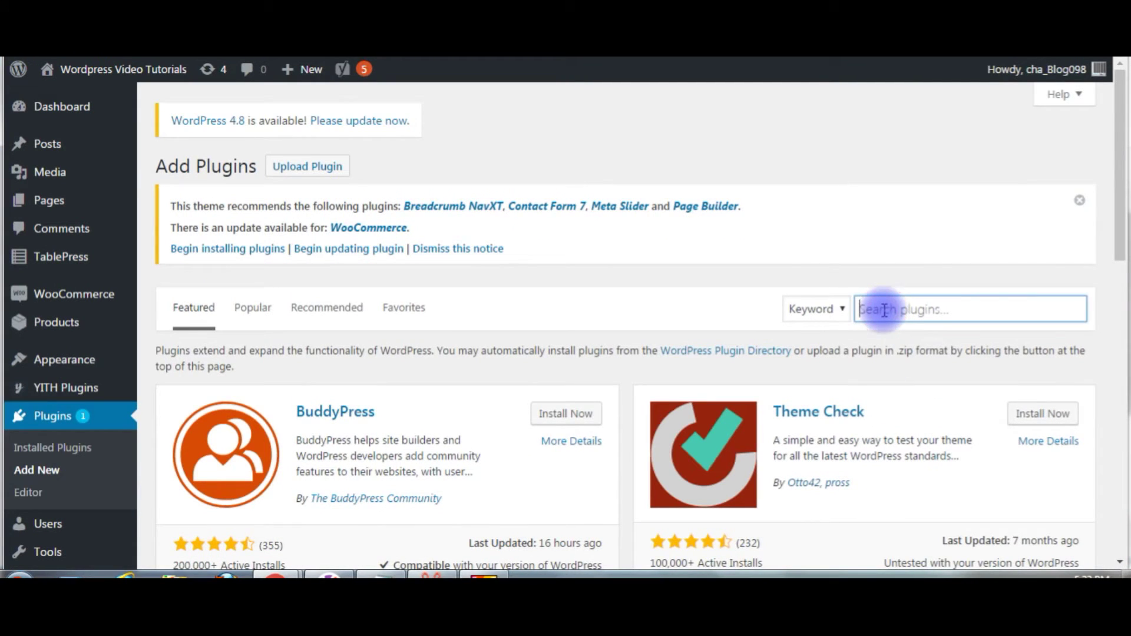
text(insert php)
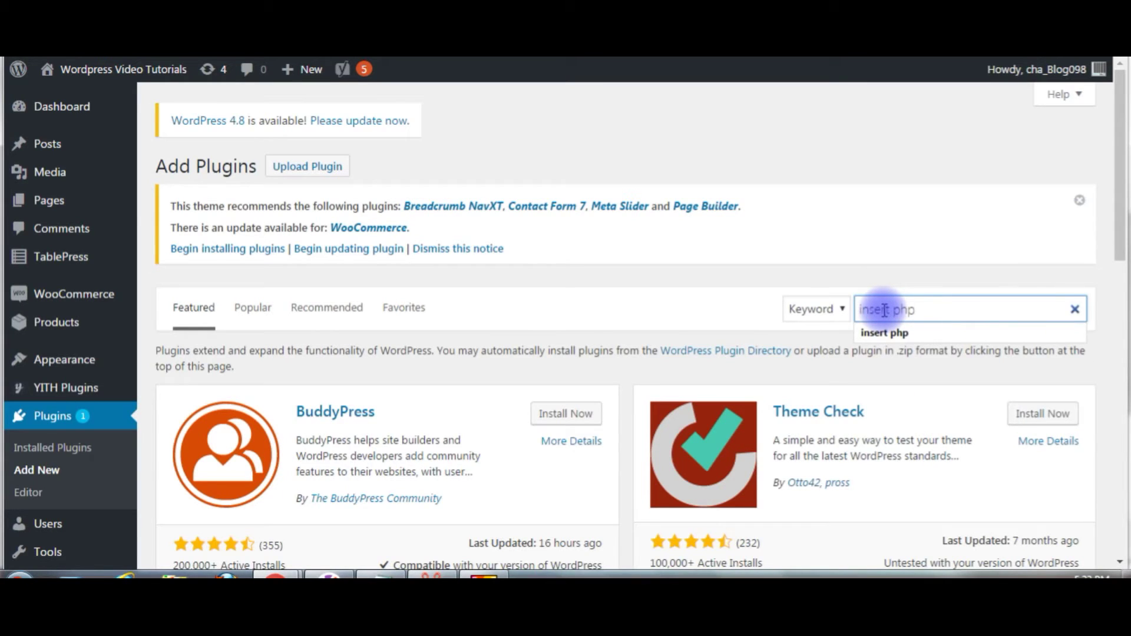
key(Return)
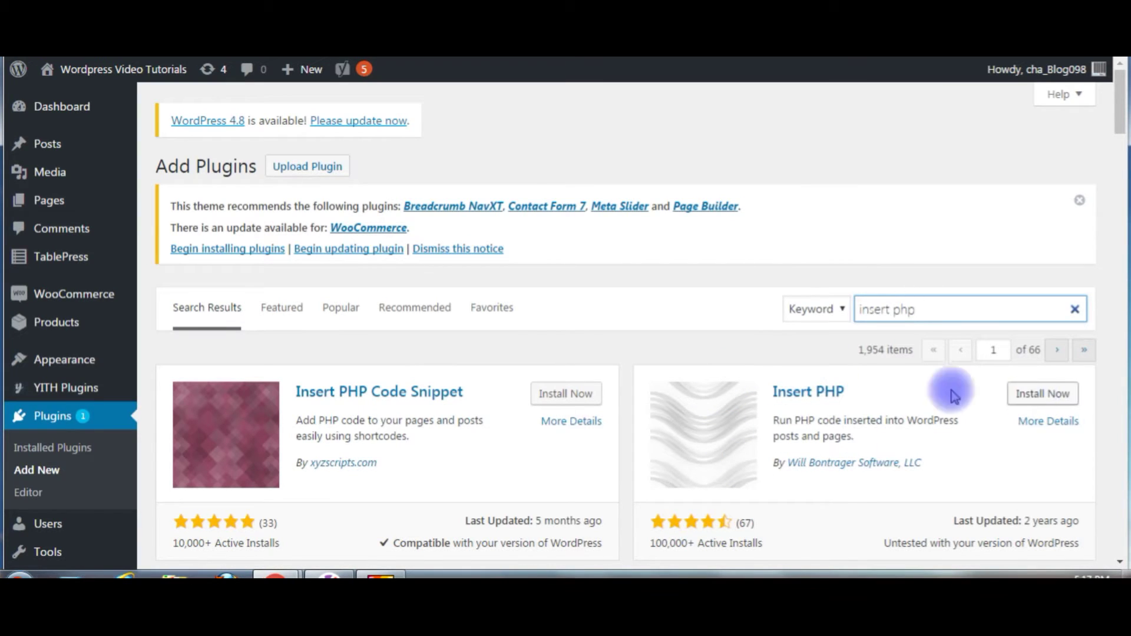
click(1035, 401)
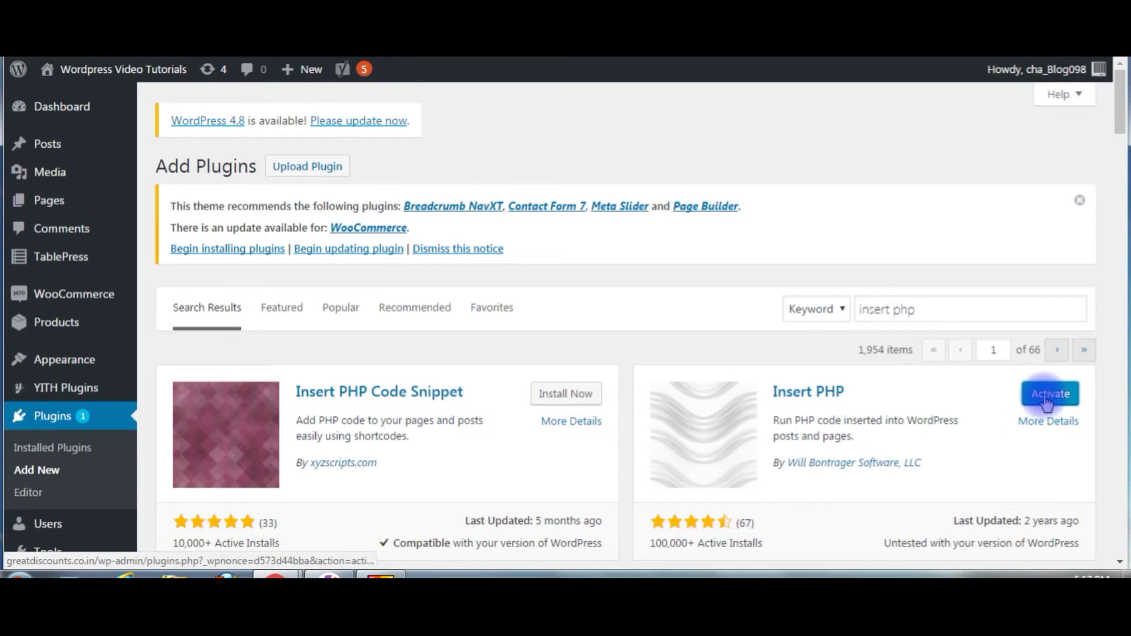
click(1045, 403)
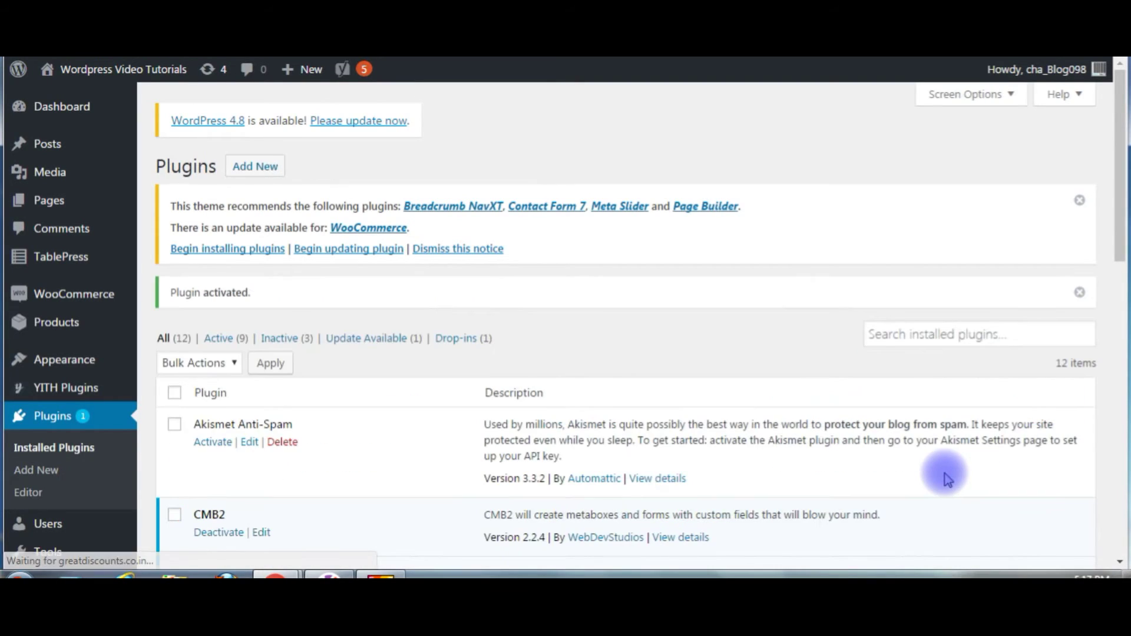
click(254, 171)
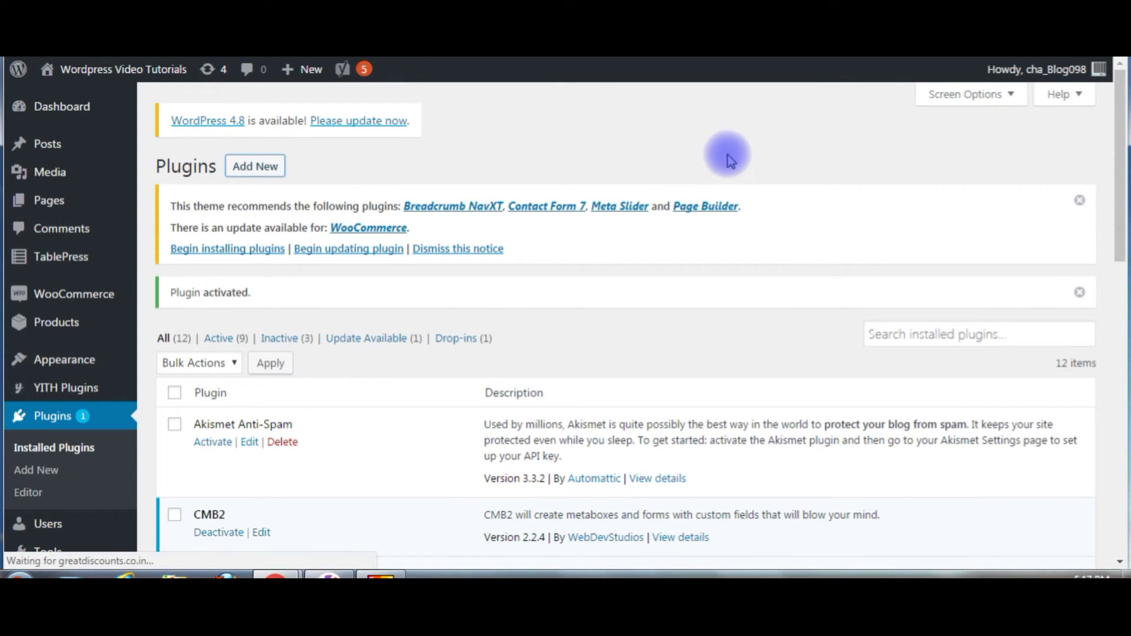
Step: Install and activate Insert PHP Code Snippet from the 'insert php' search, then check the Plugins list
click(888, 305)
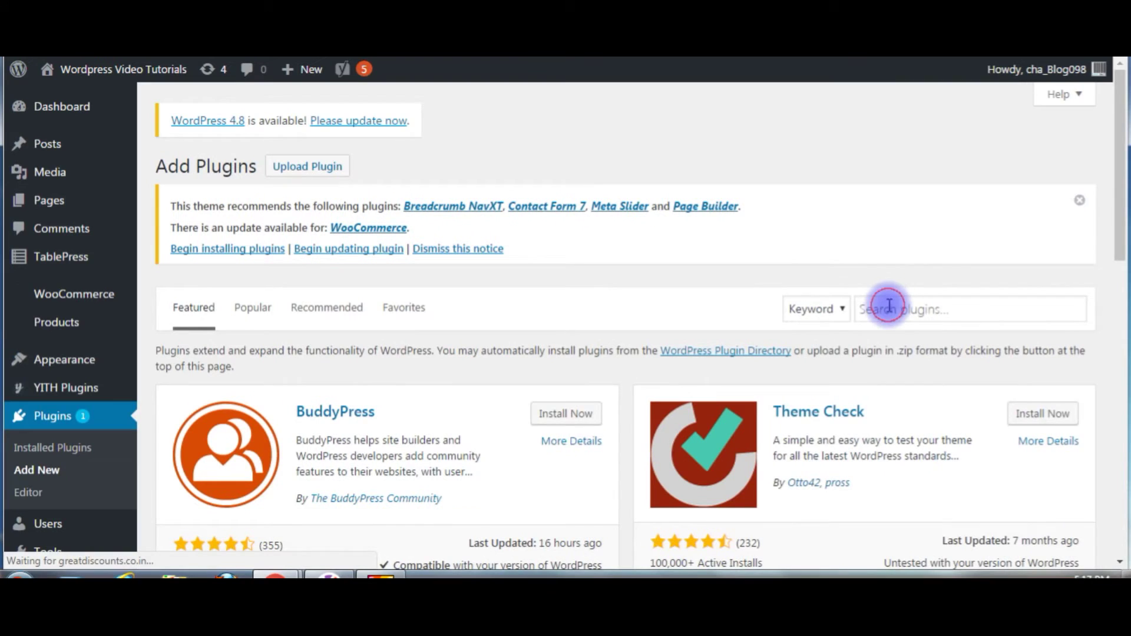
text(inse)
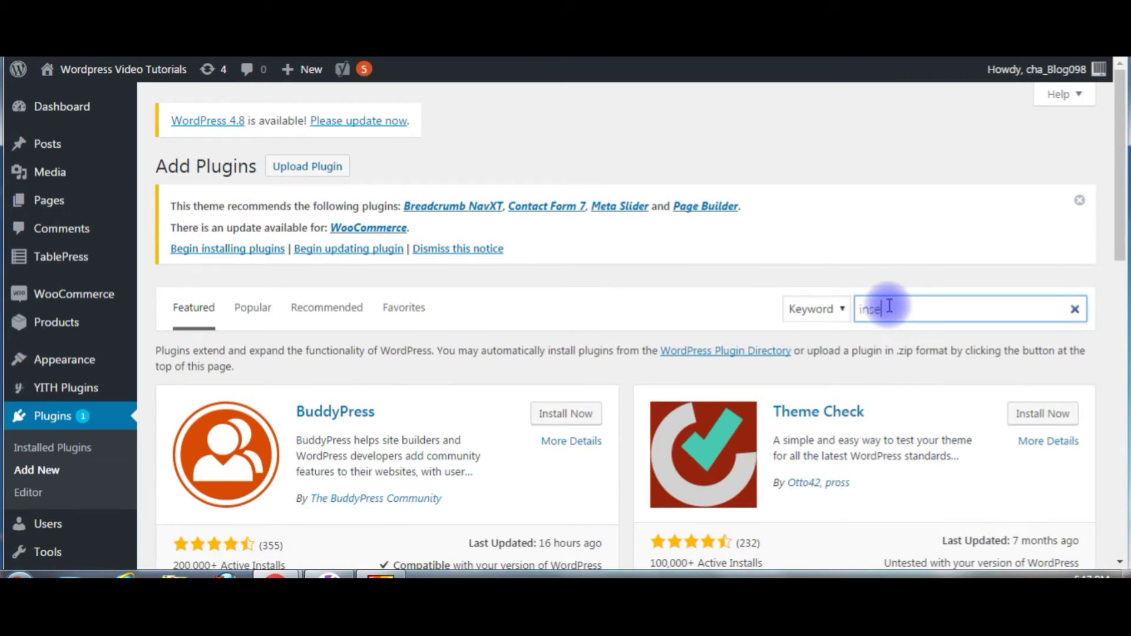
text(rt php)
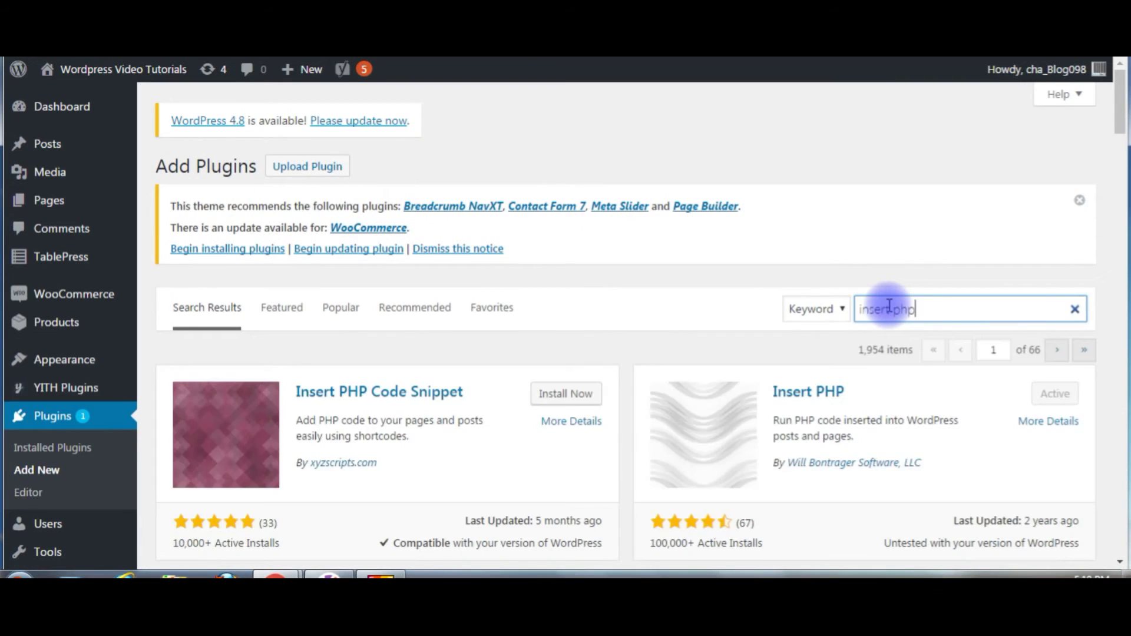
click(552, 393)
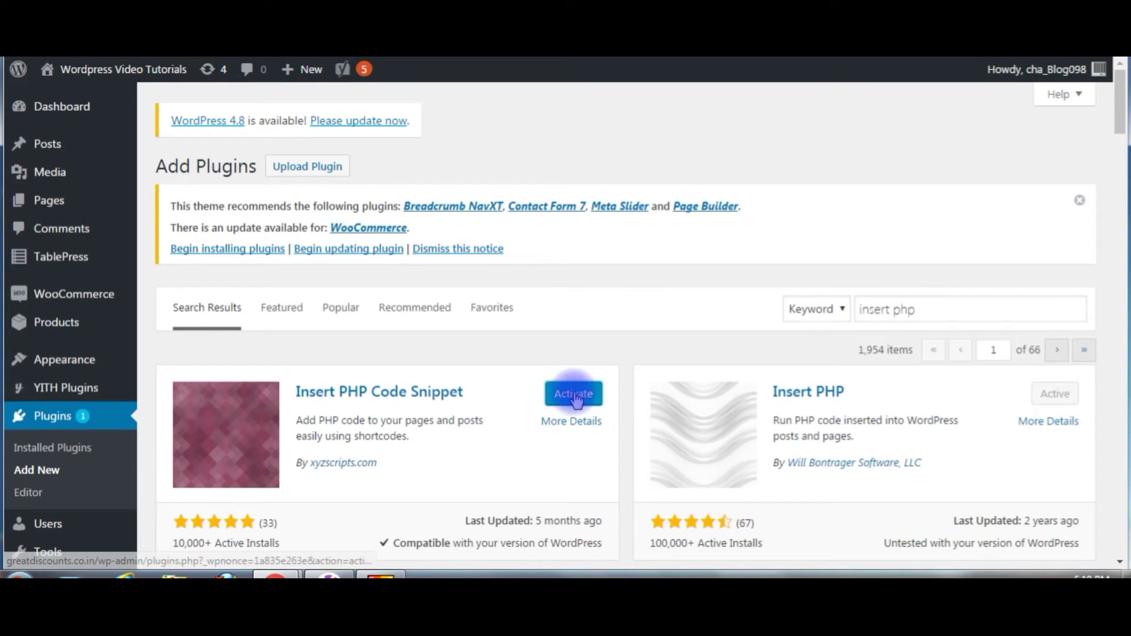
click(573, 394)
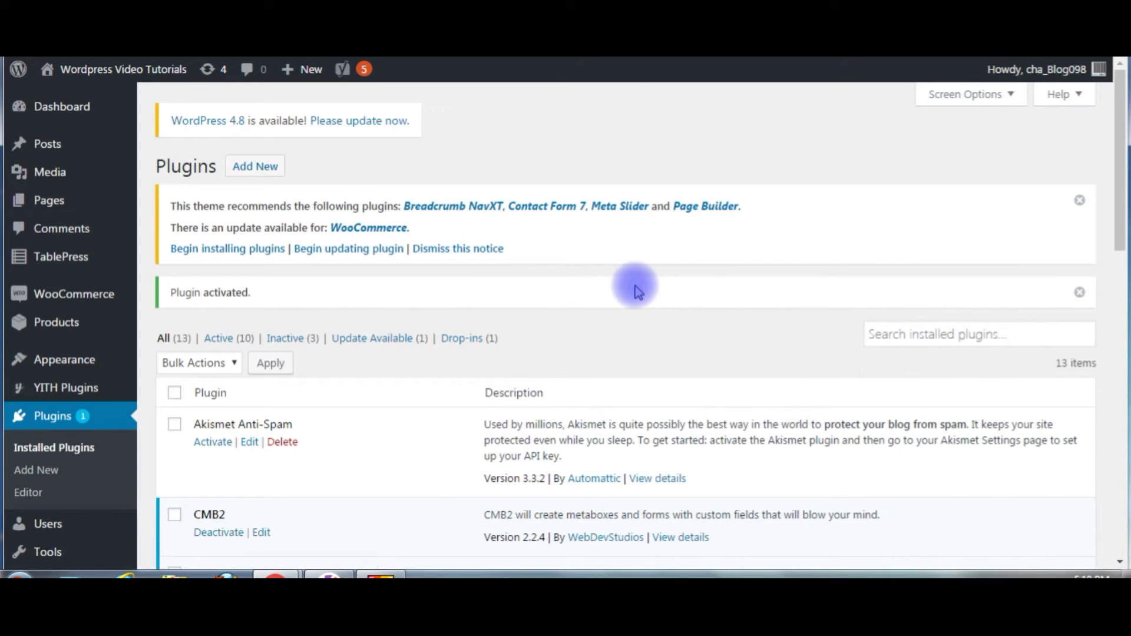
scroll(636, 290, down, 1)
scroll(636, 290, down, 3)
scroll(194, 454, down, 4)
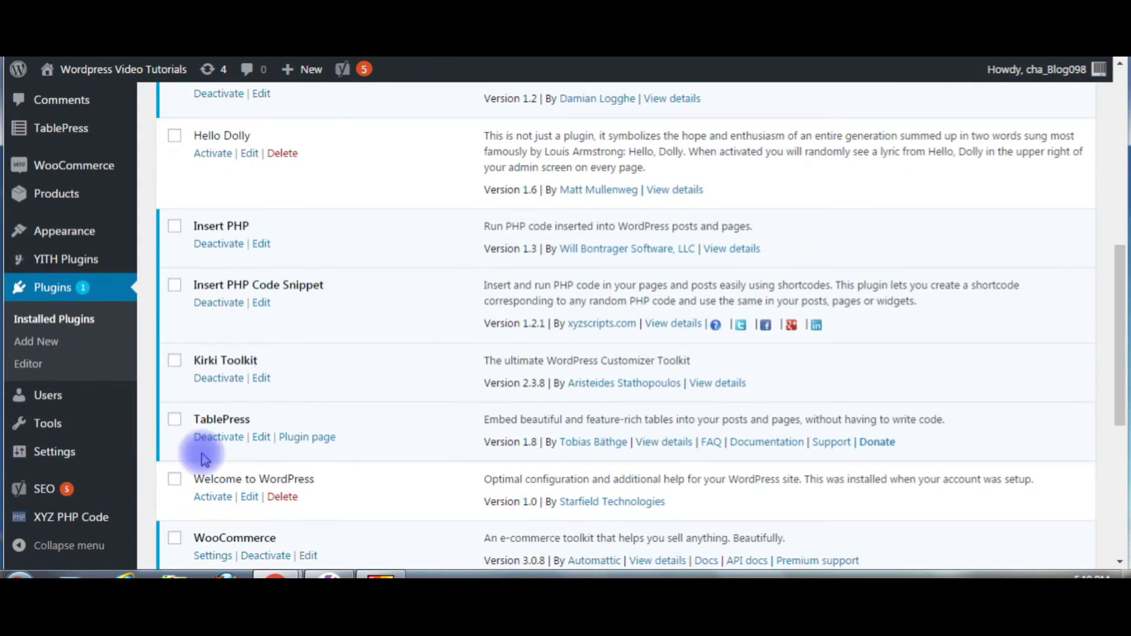
scroll(463, 336, up, 8)
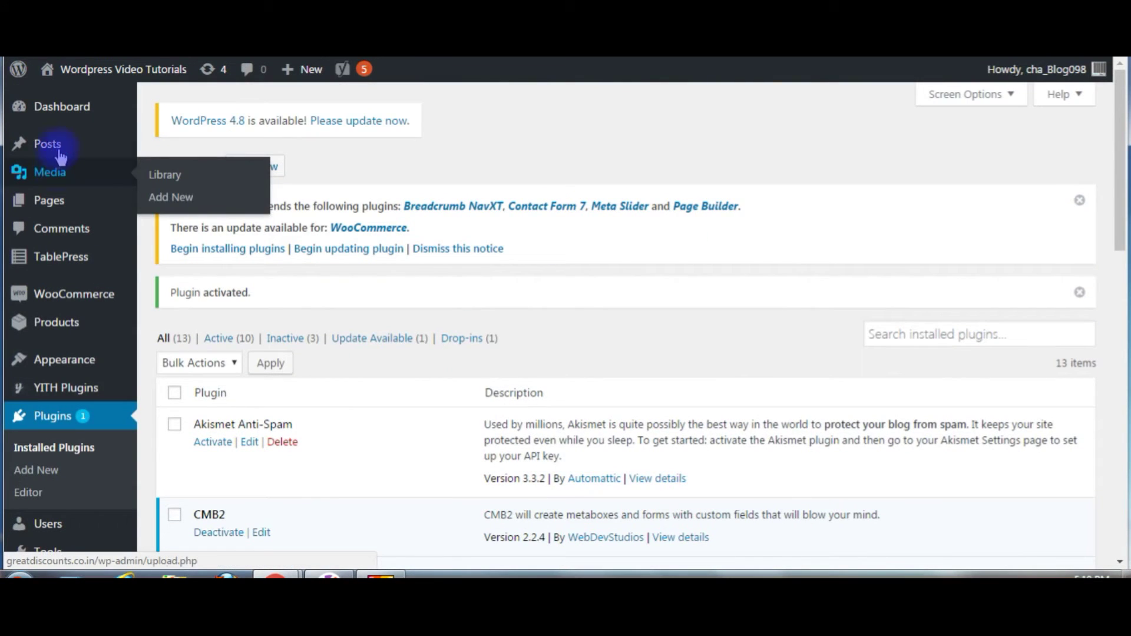
Step: Open the PHP include post for editing from All Posts
mouse_move(57, 149)
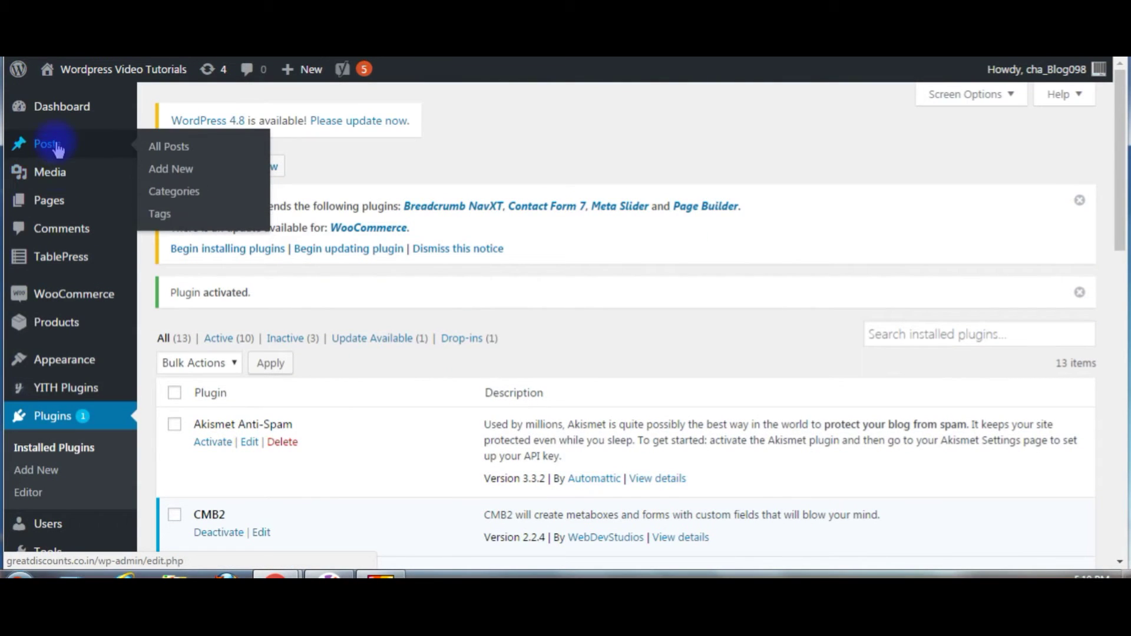
click(163, 149)
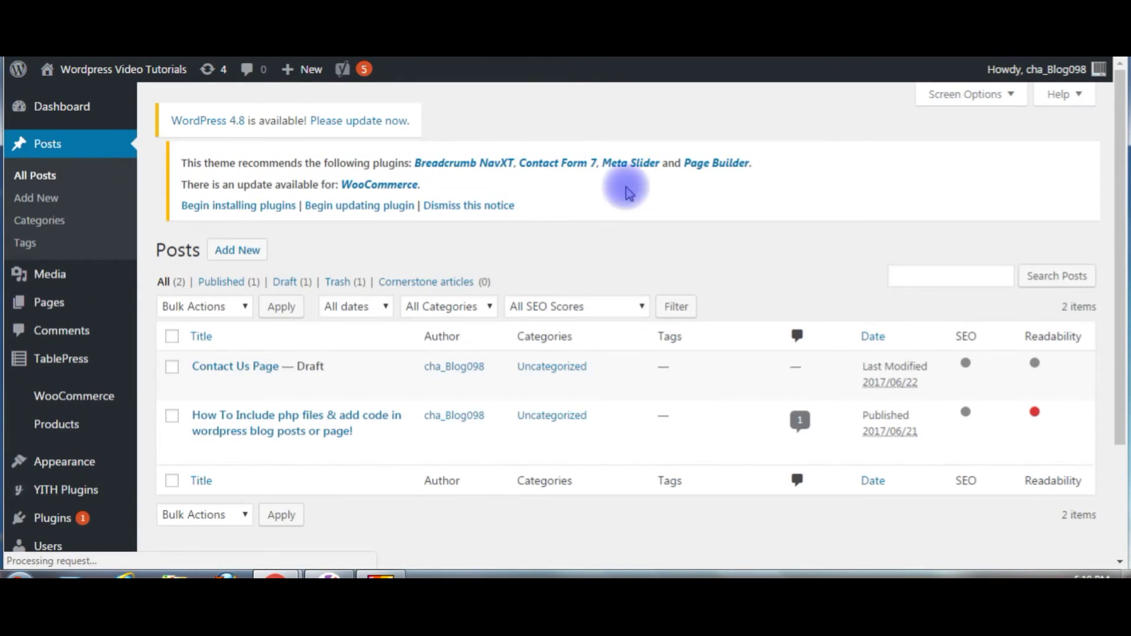
click(201, 463)
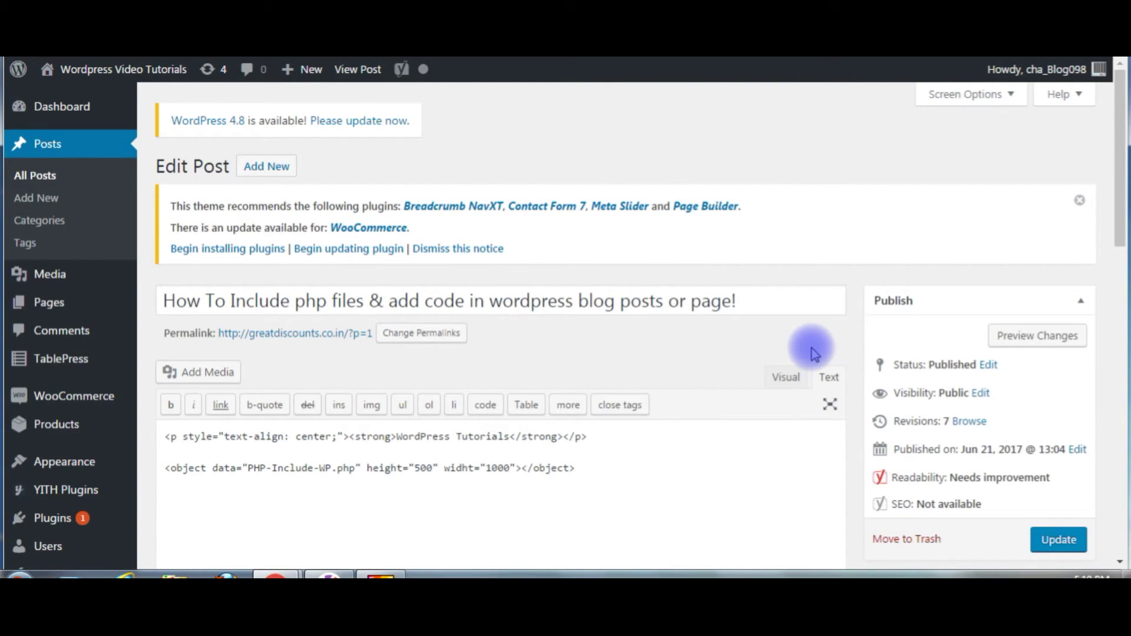
Step: Add a <?php ?> line below the object tag and begin an insert_php line beneath it
click(596, 481)
key(Return)
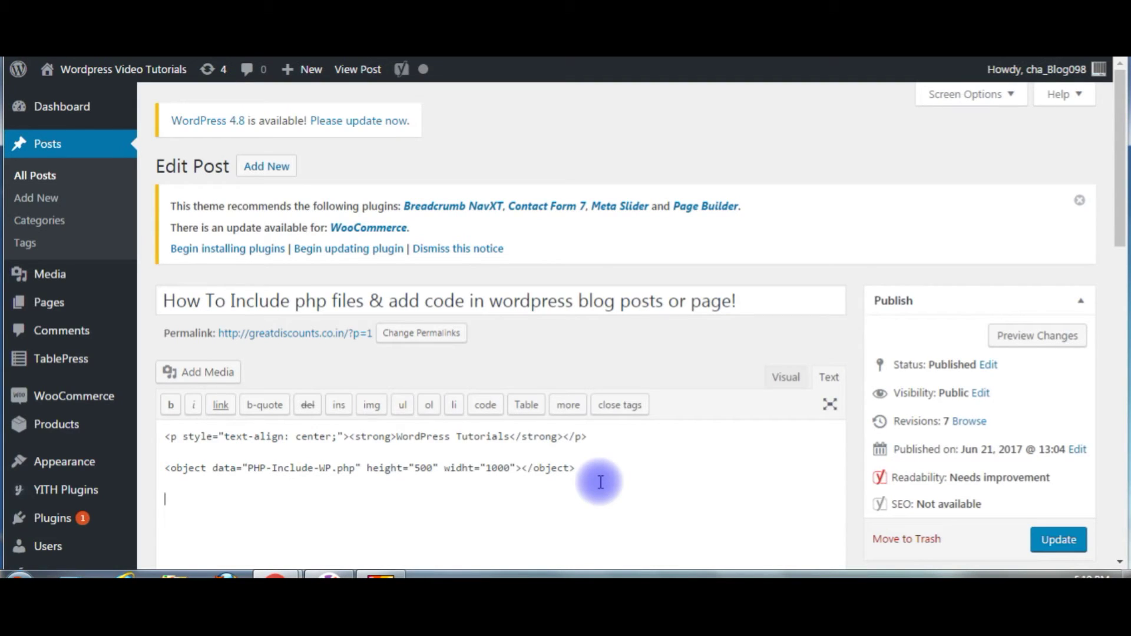
text(<?php )
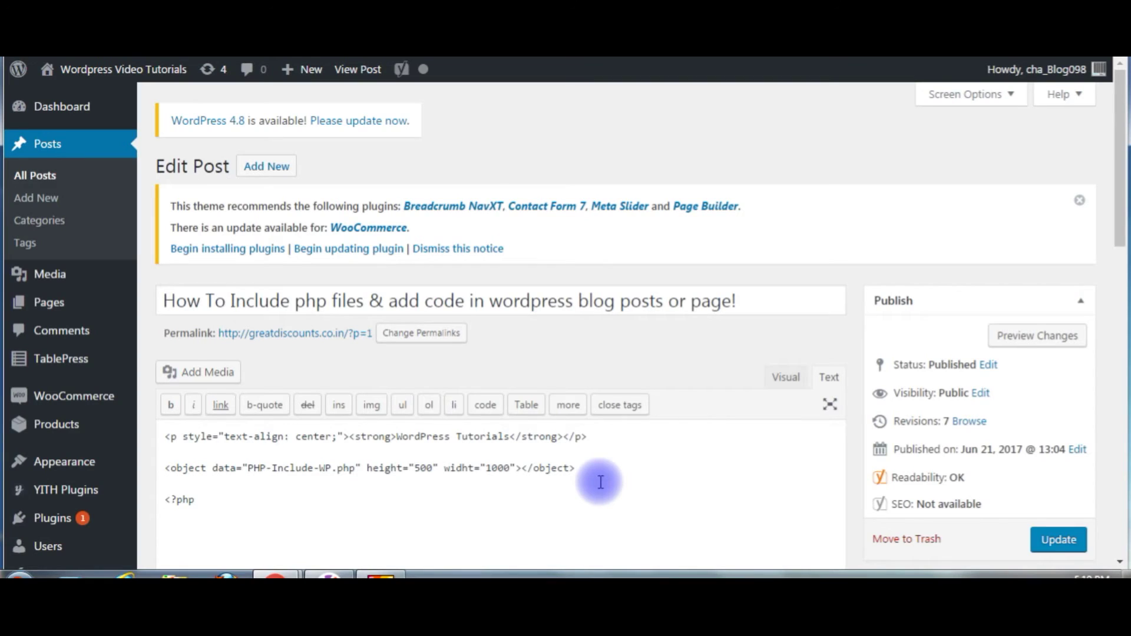
text(?>)
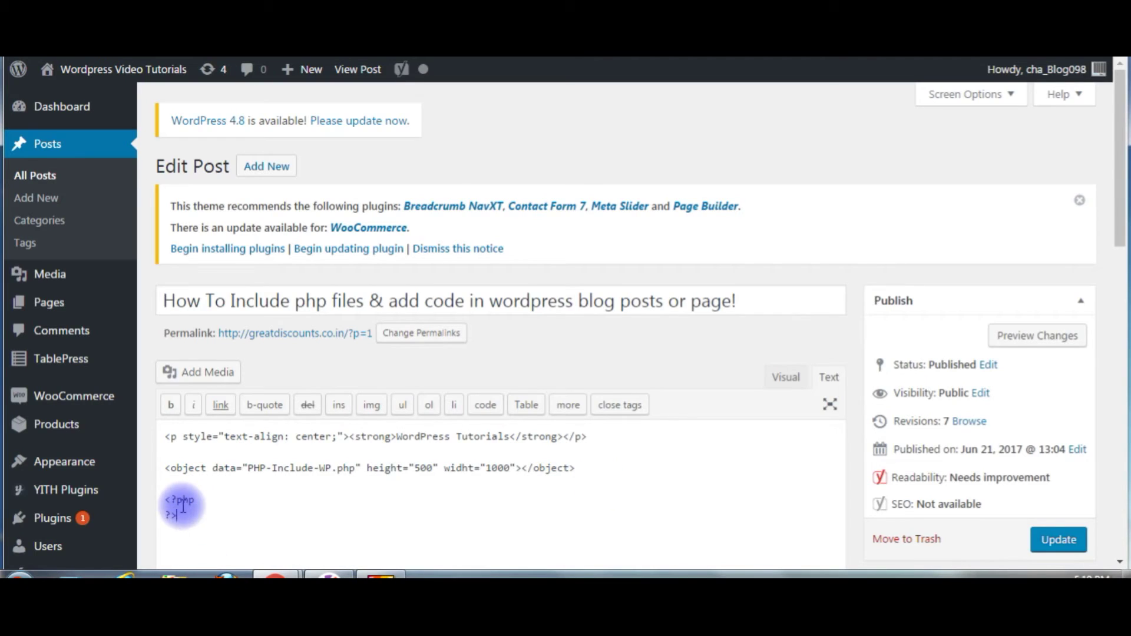
key(Return)
key(Return)
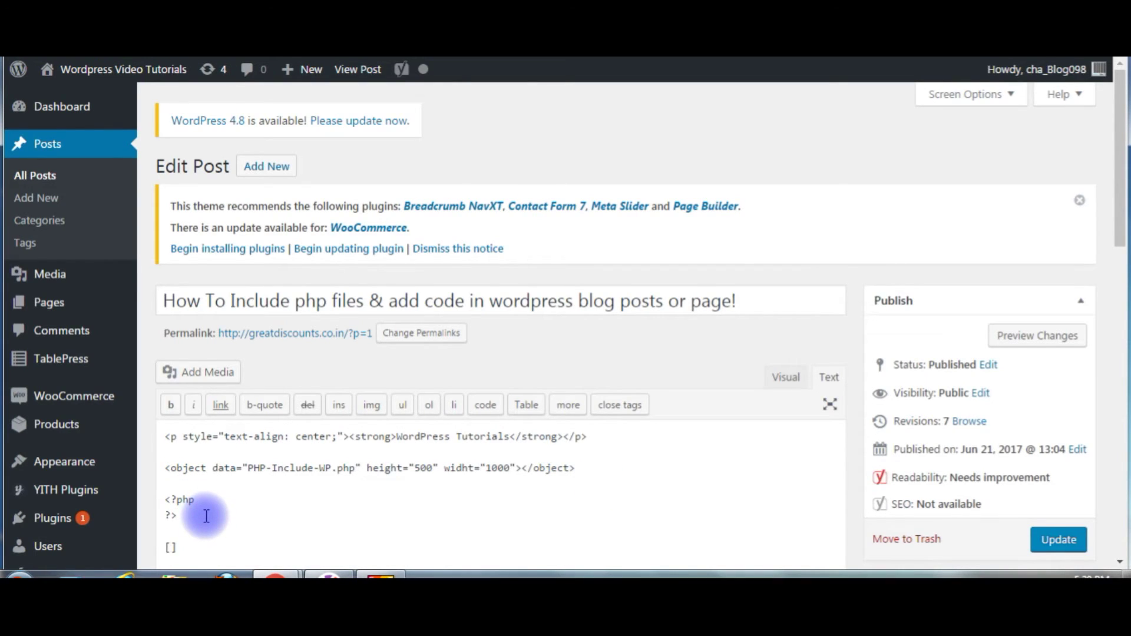
text(insert_php)
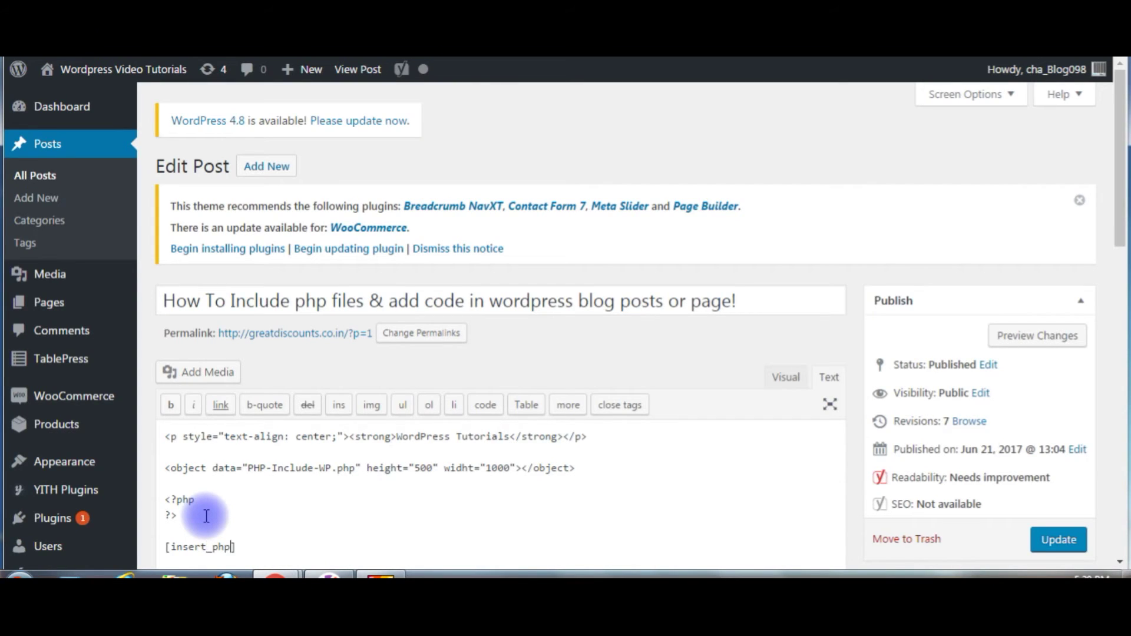
Step: Complete the [insert_php] opening tag and add the closing [/insert_php] tag below it
key(End)
key(Return)
key(Return)
scroll(206, 516, down, 5)
text([)
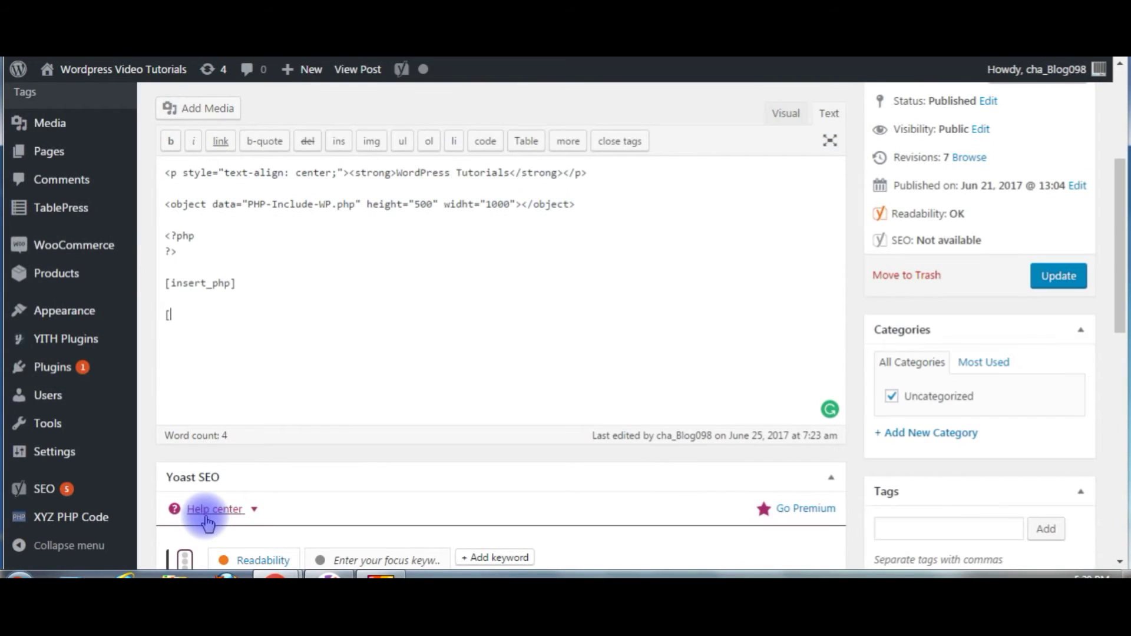
text(])
text(/)
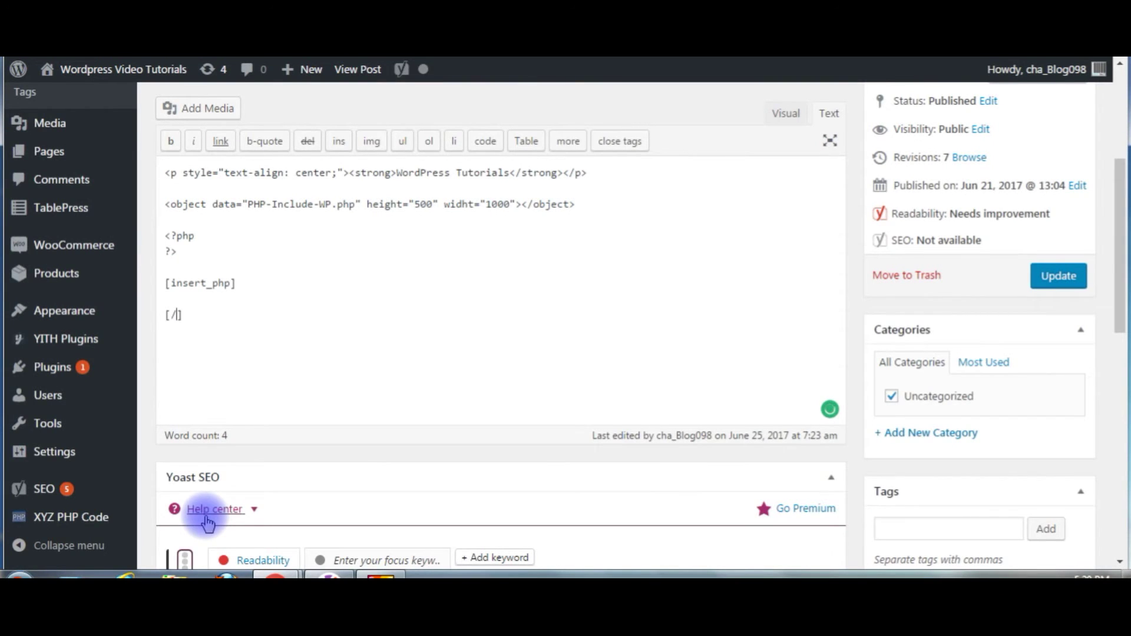
text(insert_php)
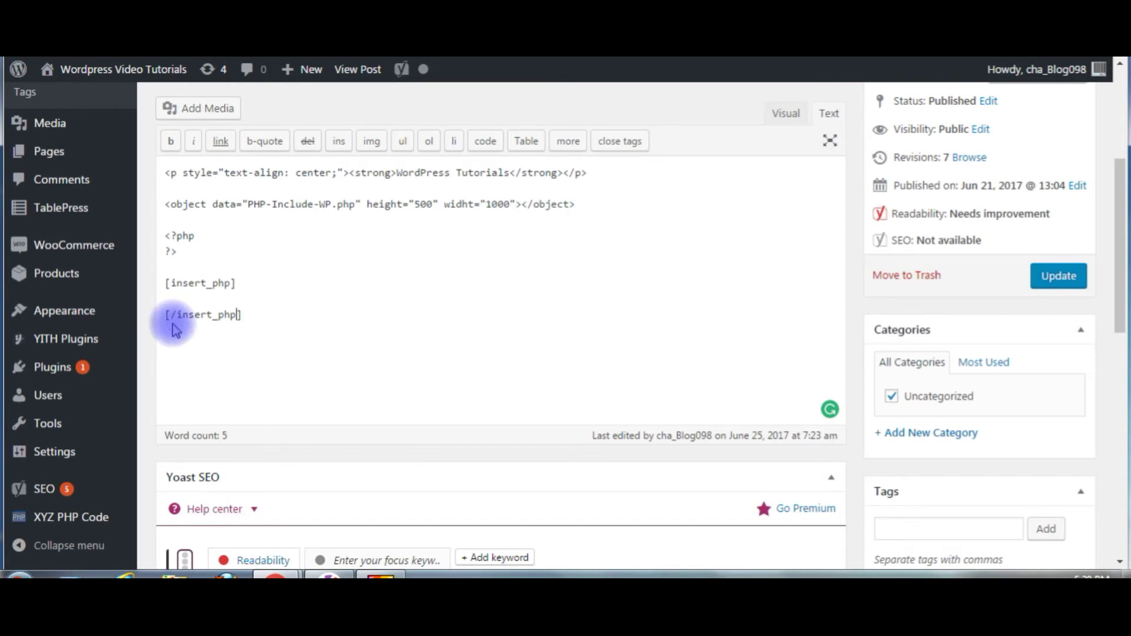
Step: Between the shortcode tags, write echo 'this is php code'; and start a second echo line
click(174, 296)
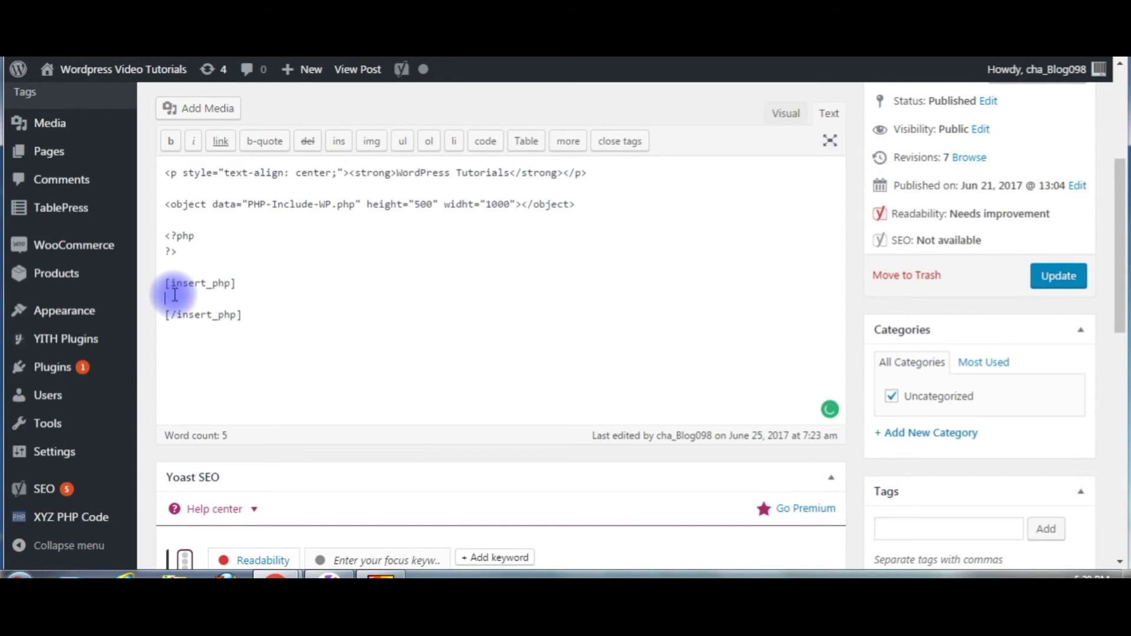
text(echo 'this)
key(BackSpace)
text(php code)
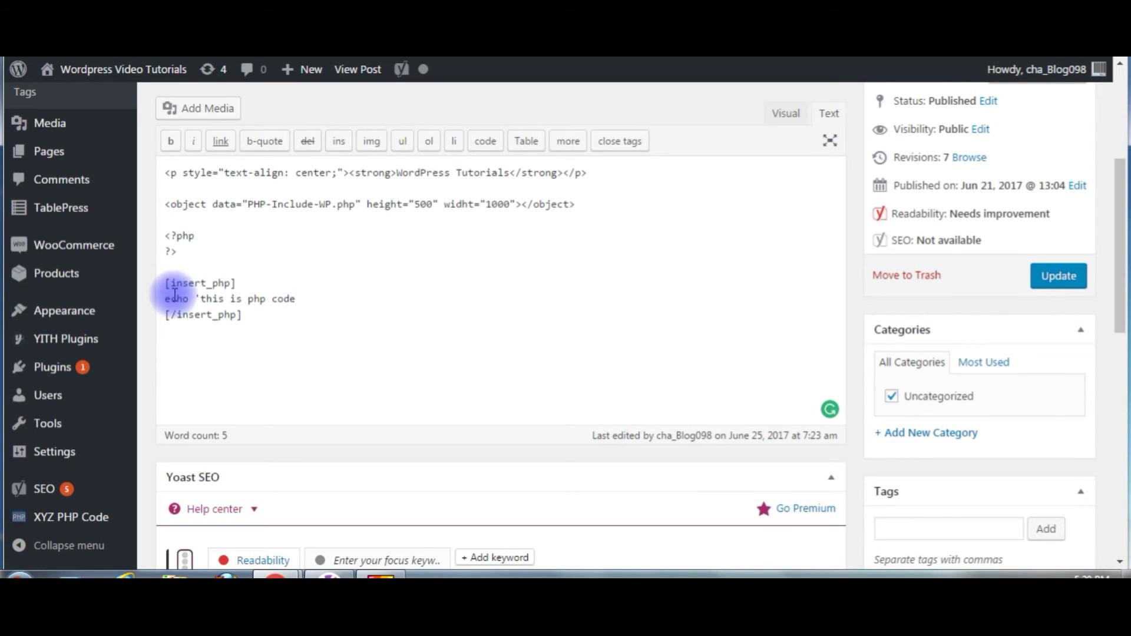
text(';)
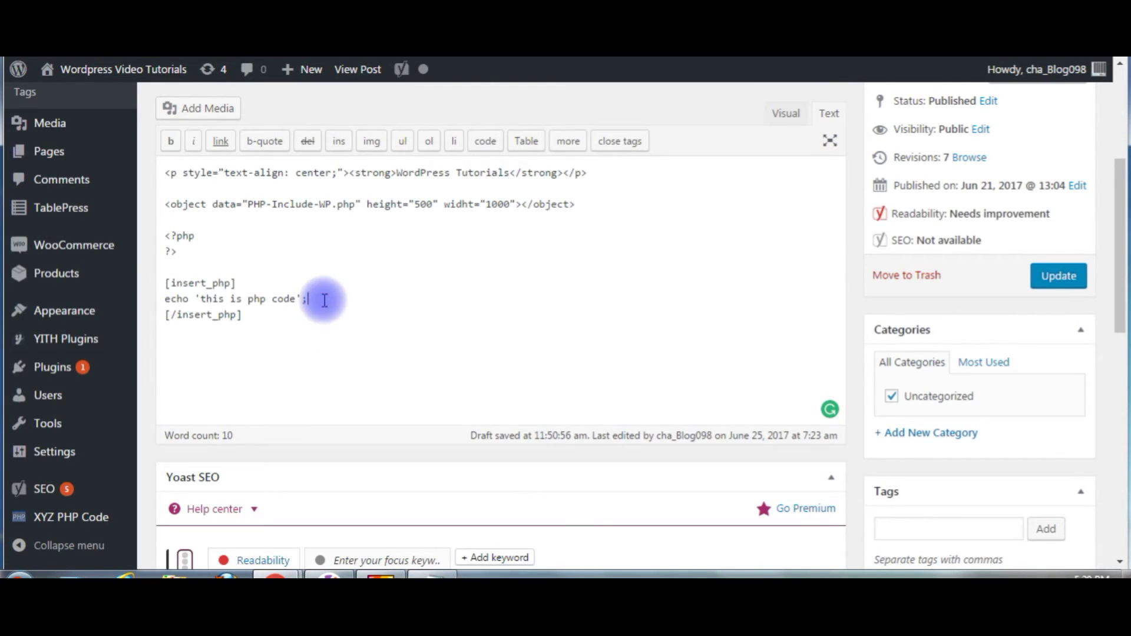
key(Return)
text(e)
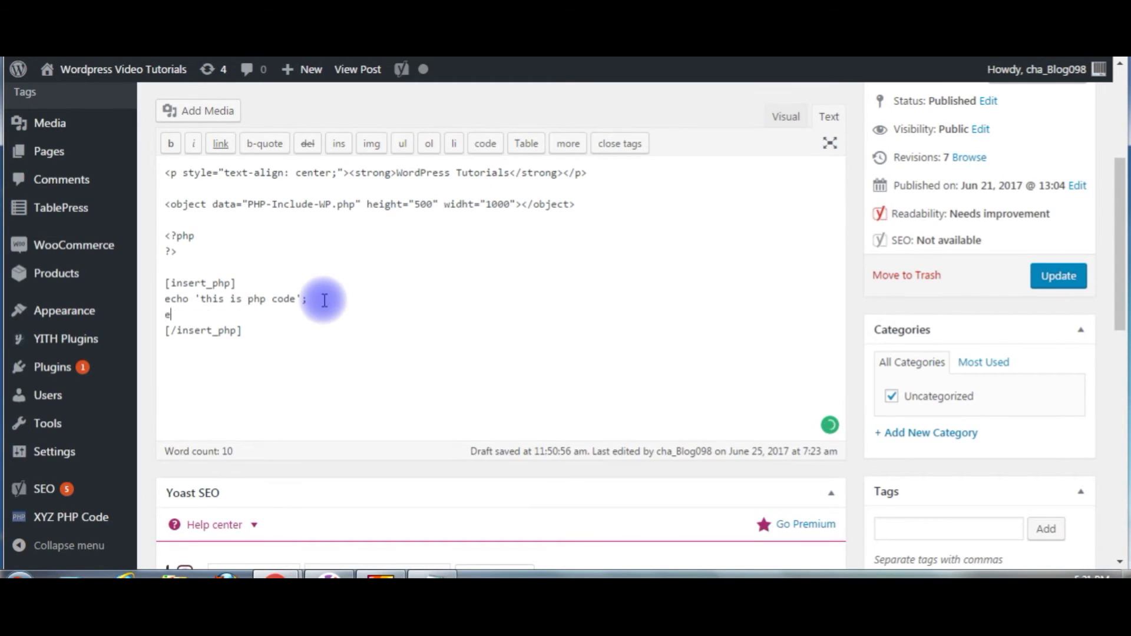
text(cho ')
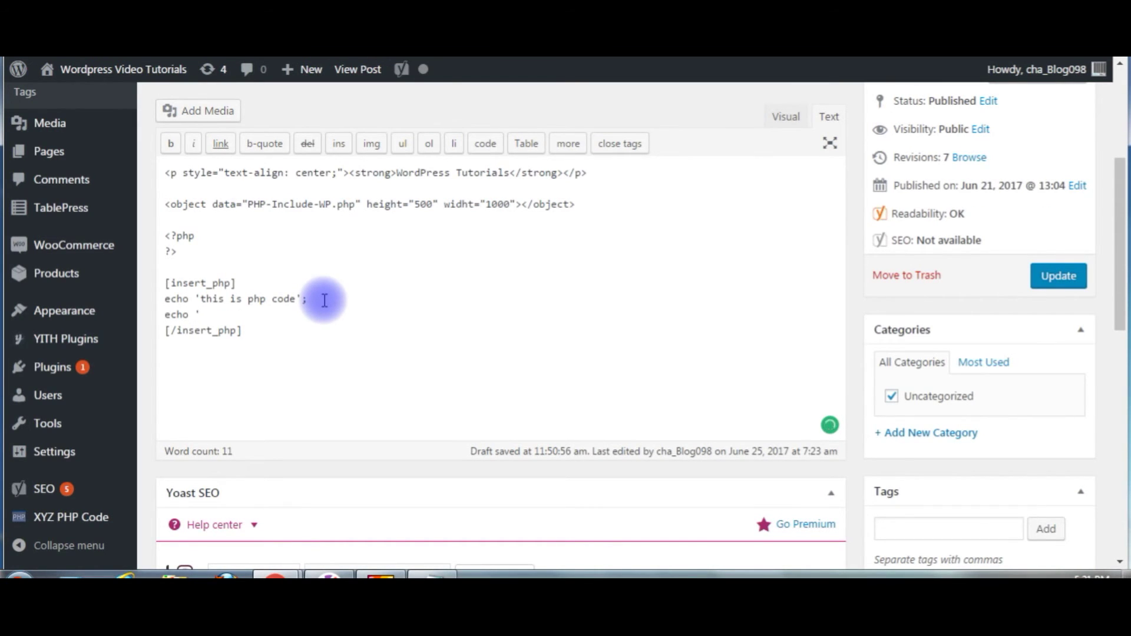
Step: Finish the second echo with <input type="text" value="name"/> markup
key(Return)
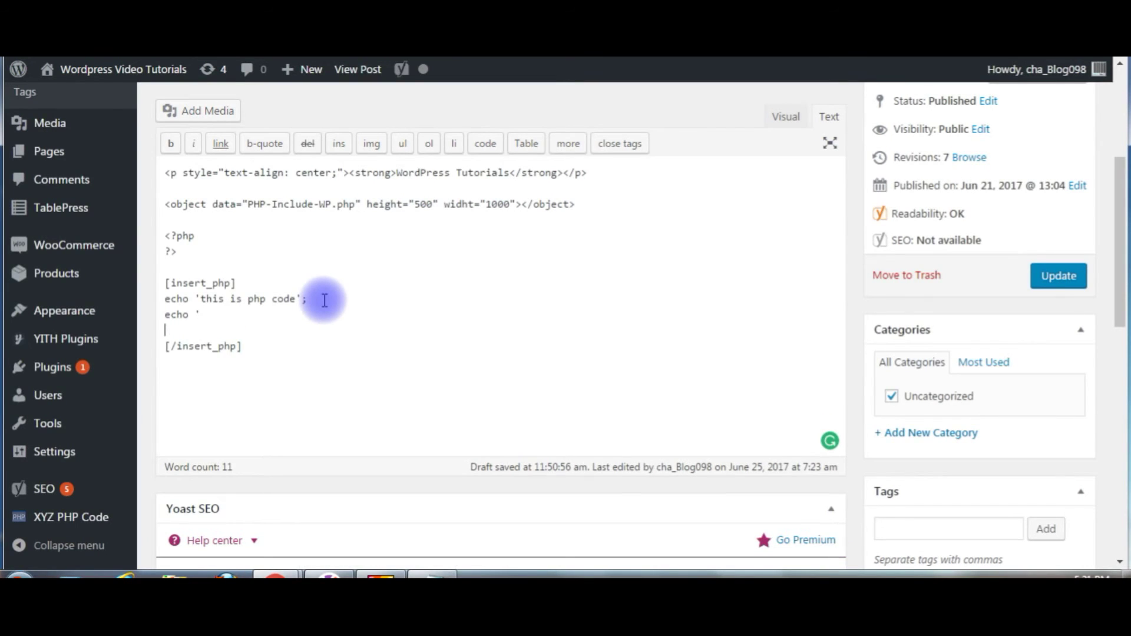
text(<input type=tex)
key(Left)
key(Left)
key(Left)
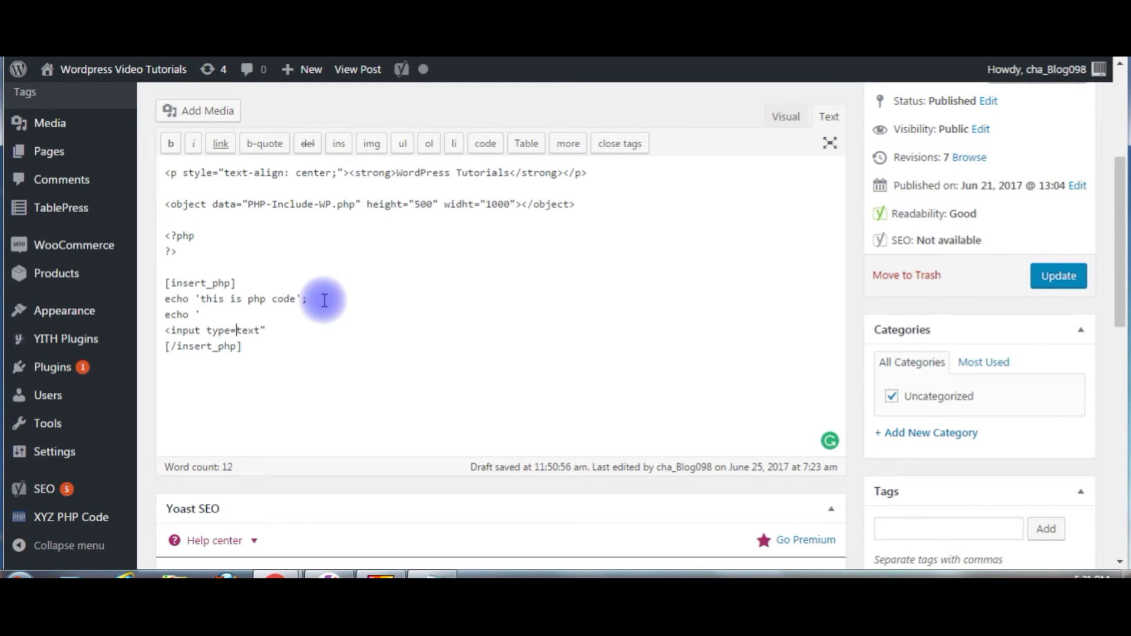
key(End)
text(value="n)
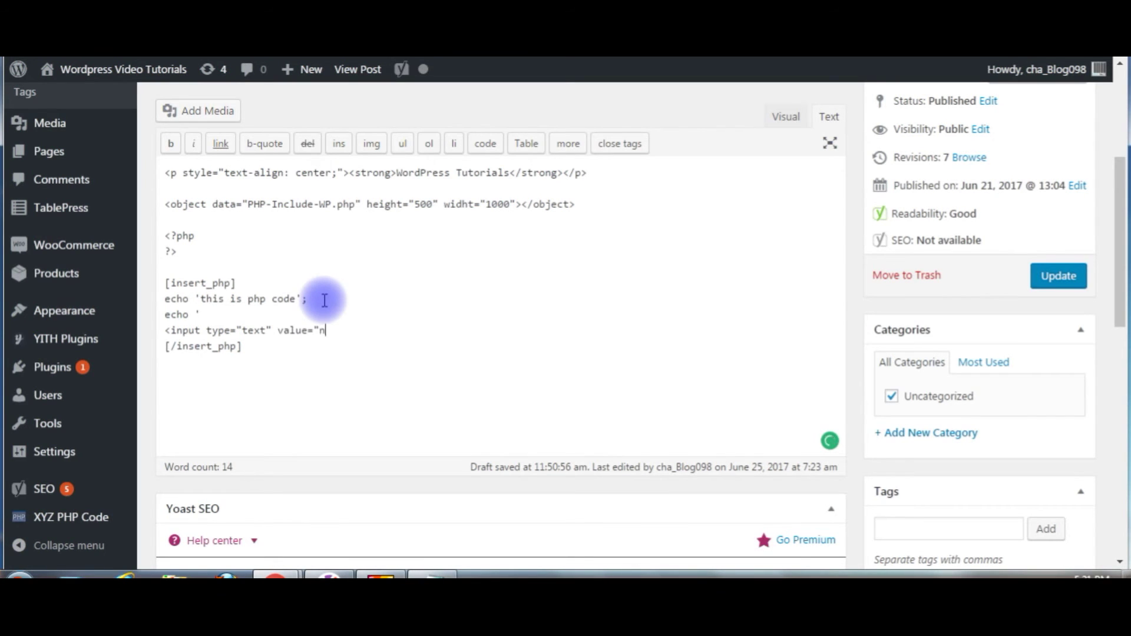
text(ame">)
key(Left)
click(376, 331)
text(';)
key(Home)
key(BackSpace)
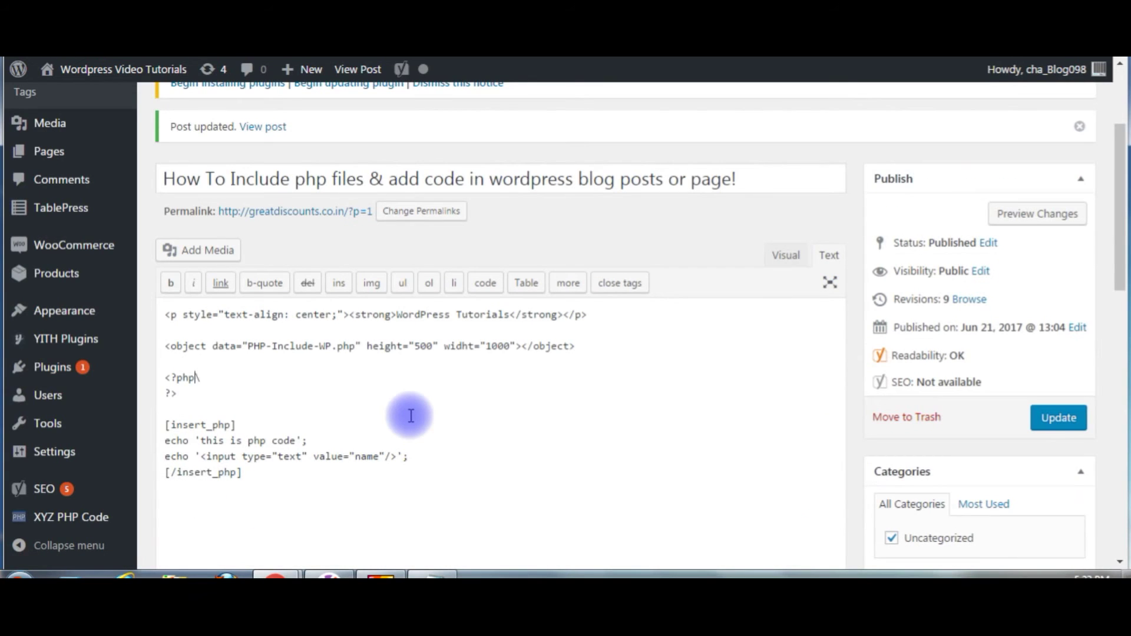
key(Return)
key(shift+Up)
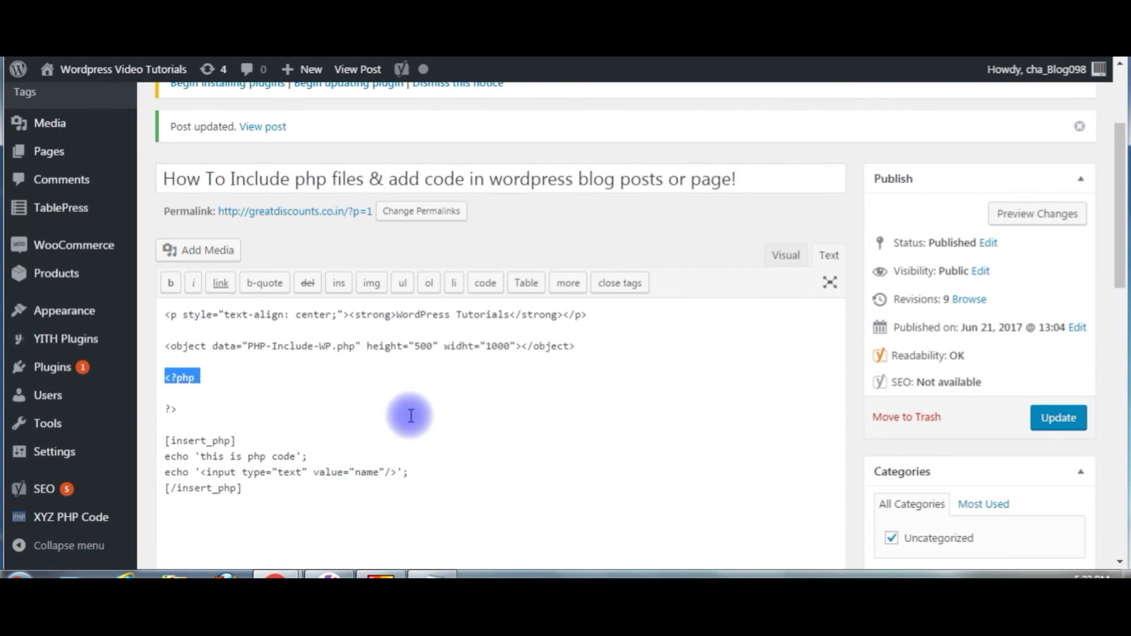
key(shift+Down)
key(shift+Down)
key(BackSpace)
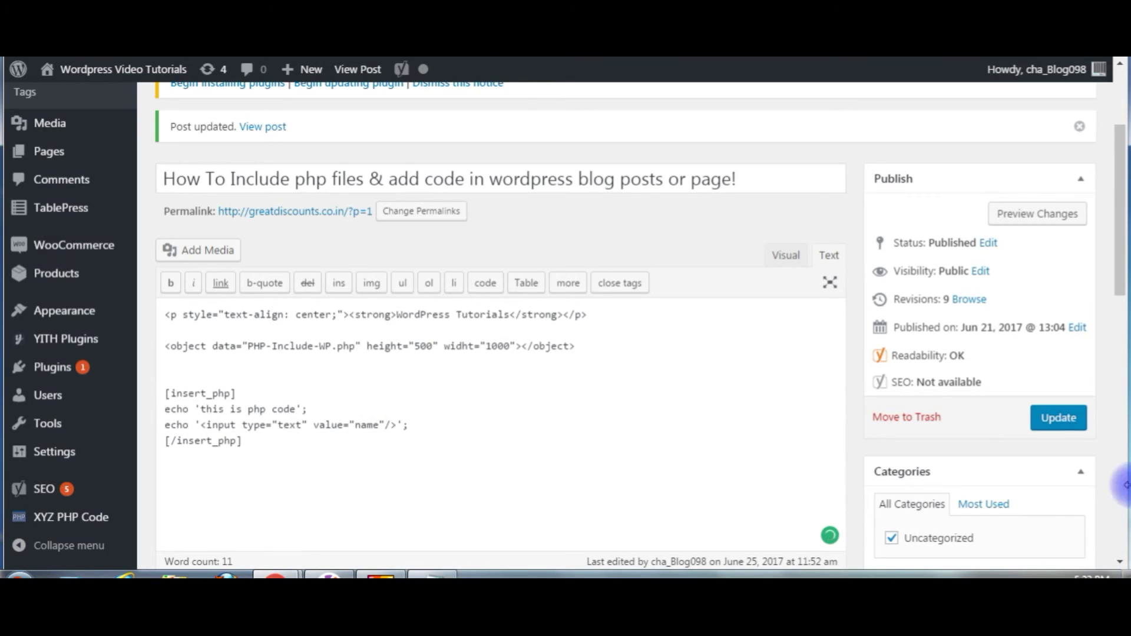
click(1057, 421)
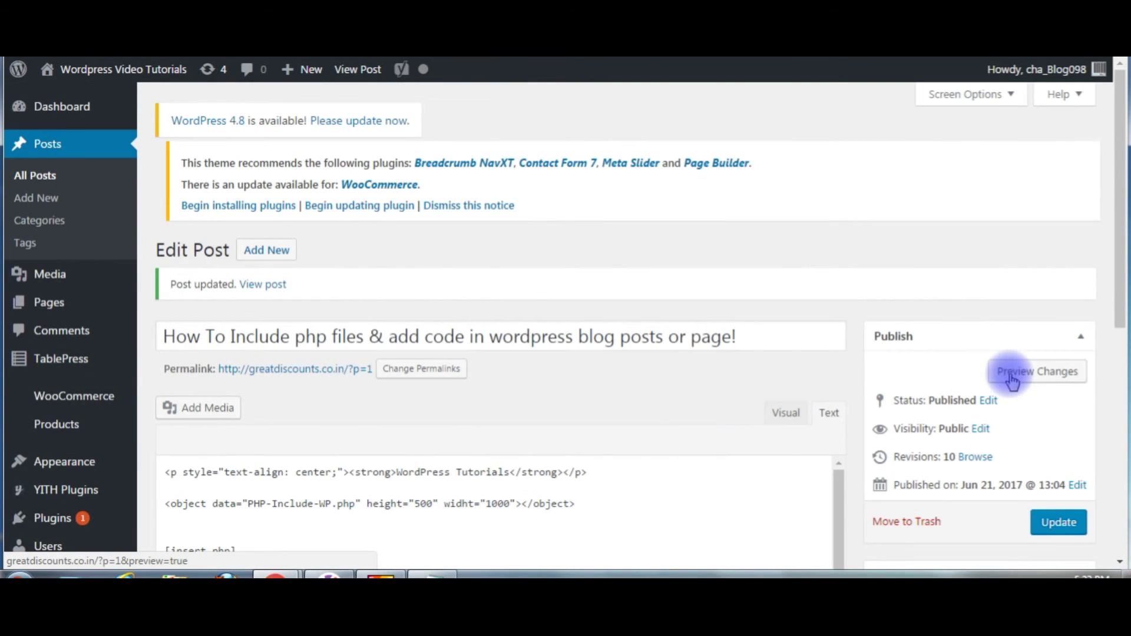
click(1017, 386)
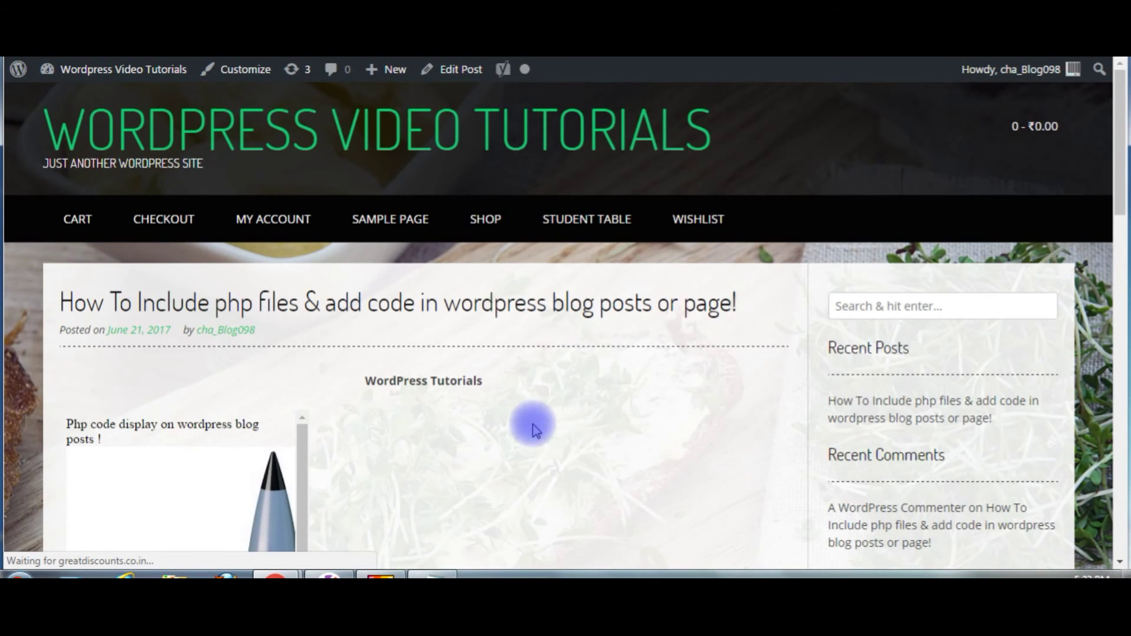
scroll(532, 394, down, 7)
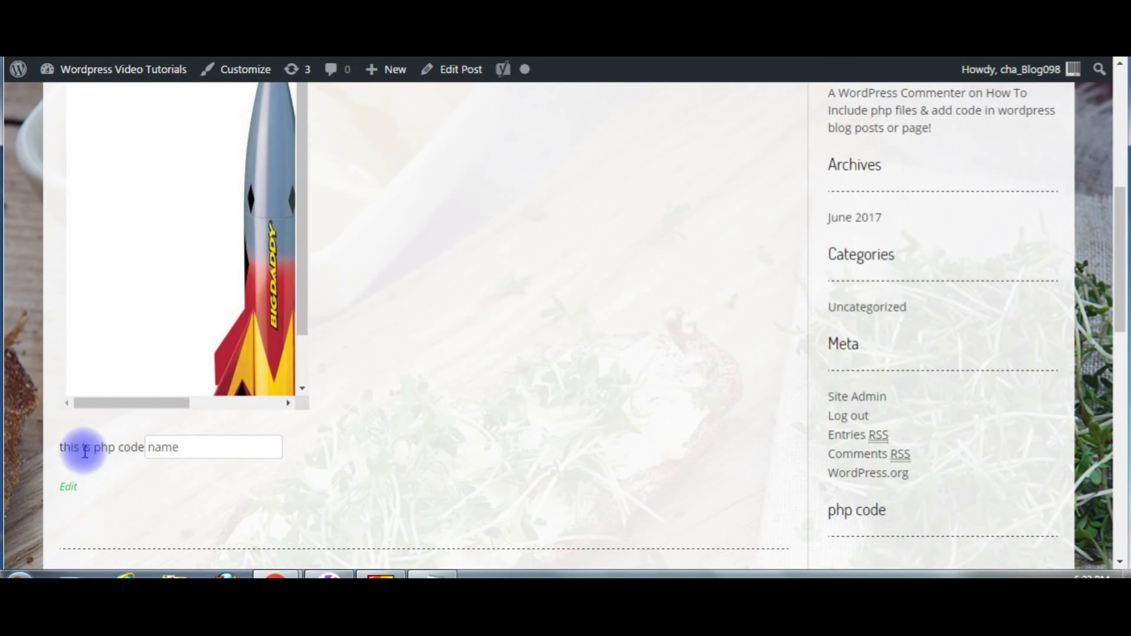
drag(153, 449, 255, 448)
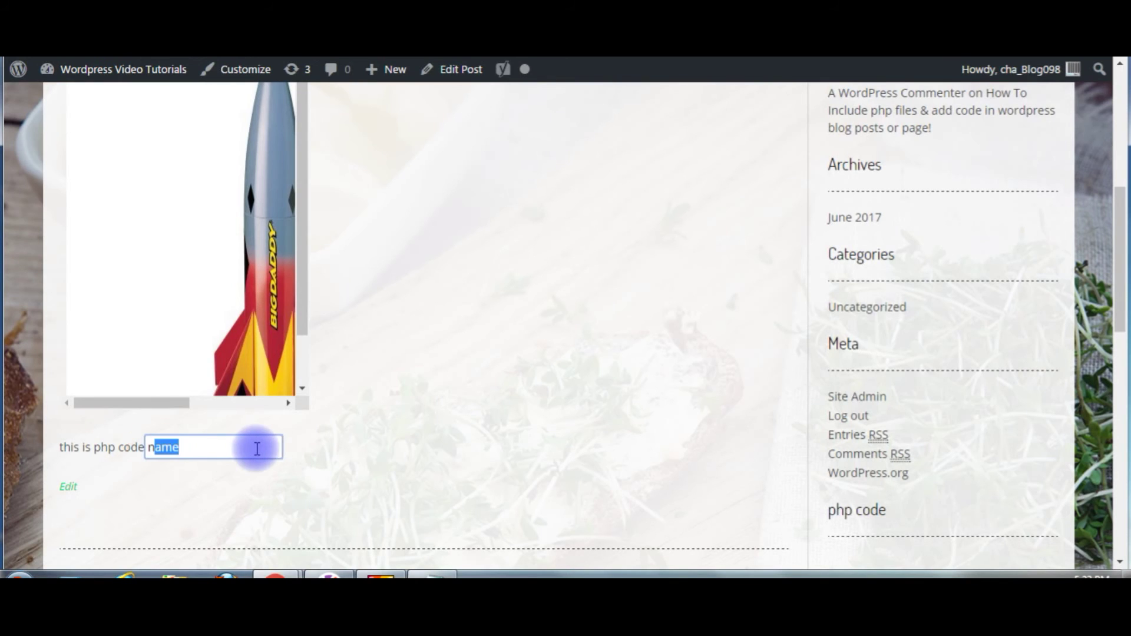
click(310, 453)
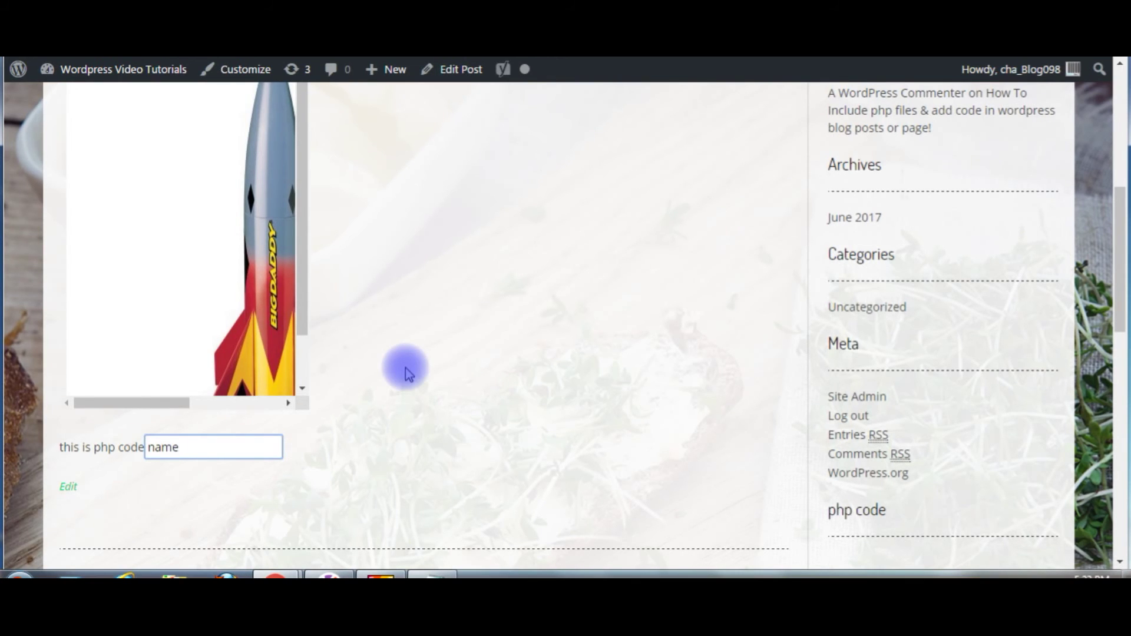
click(530, 50)
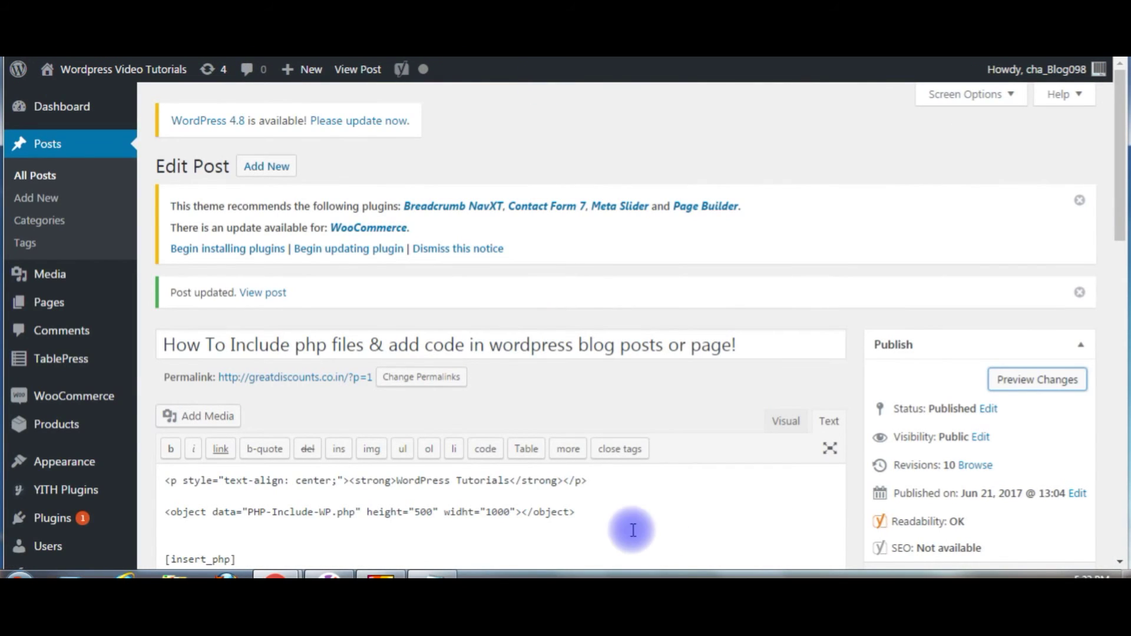
Step: Start a new PHP code snippet with the tracking name todays-date
scroll(558, 497, down, 3)
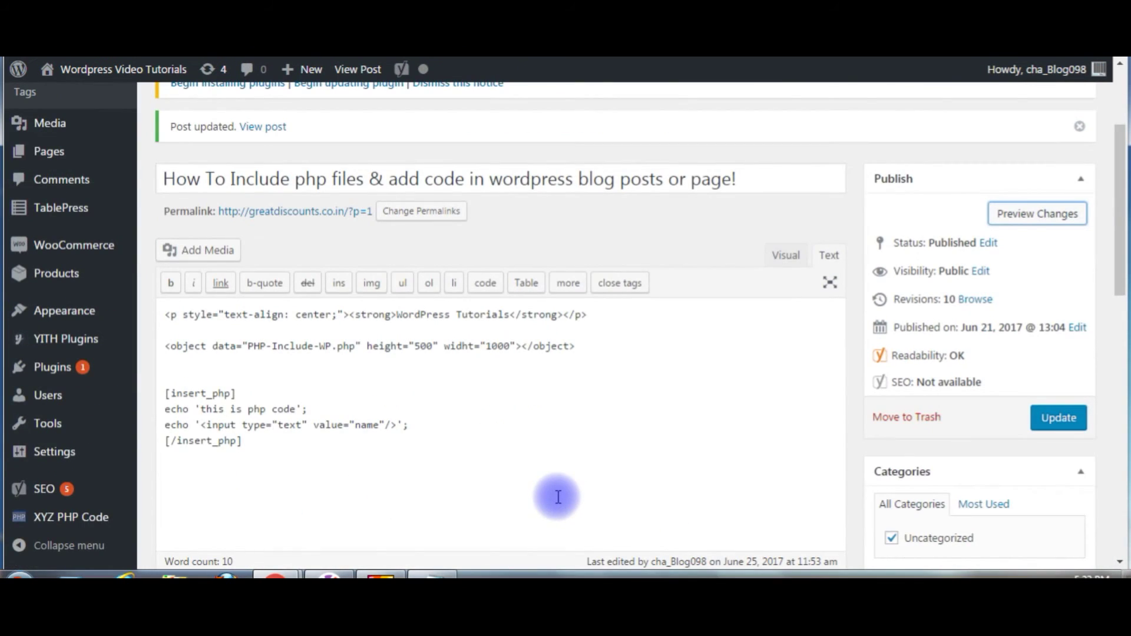
mouse_move(76, 517)
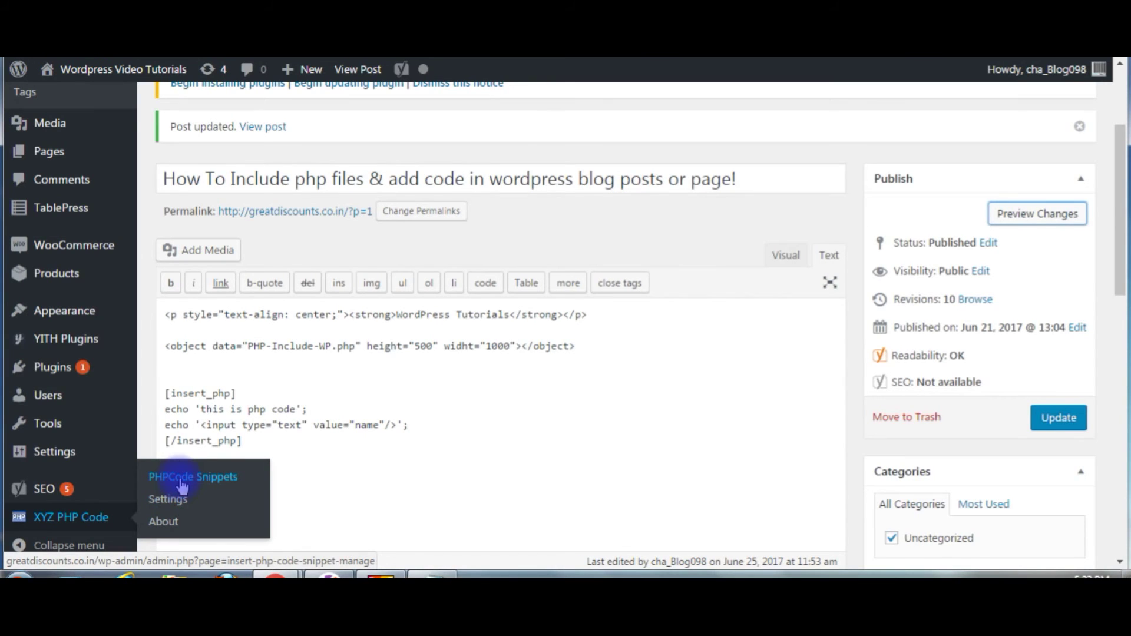
click(179, 479)
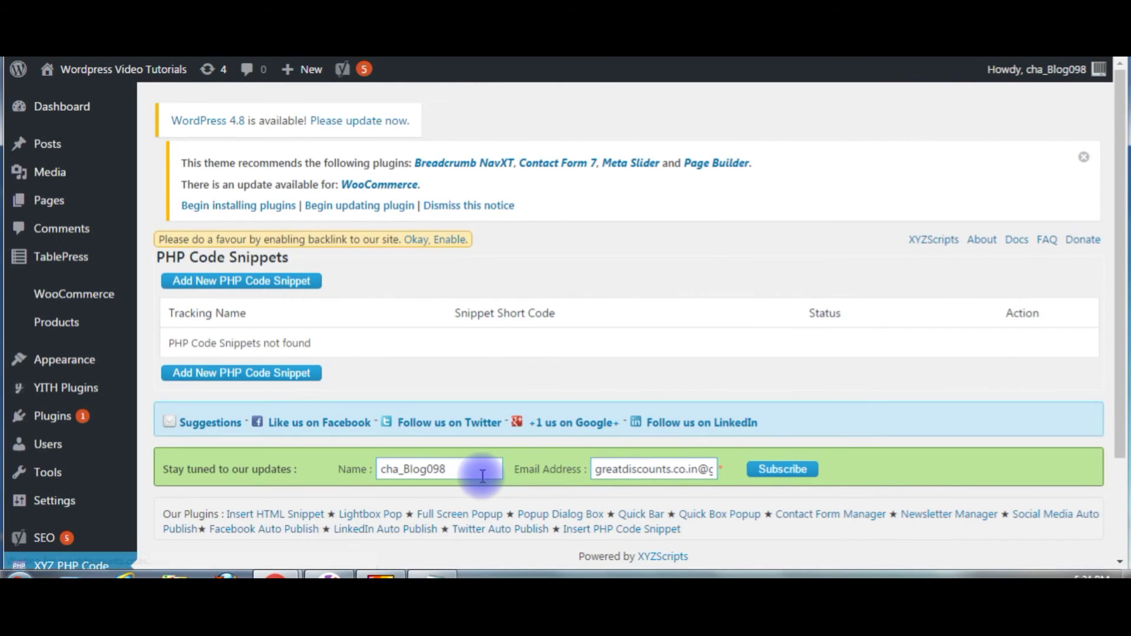
click(212, 287)
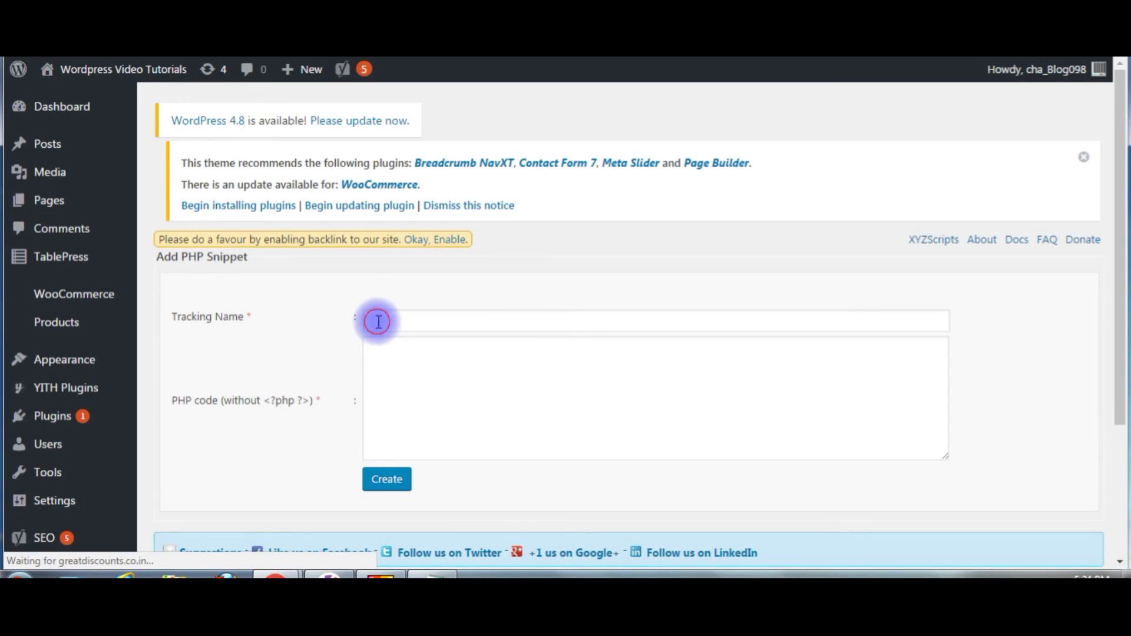
click(377, 321)
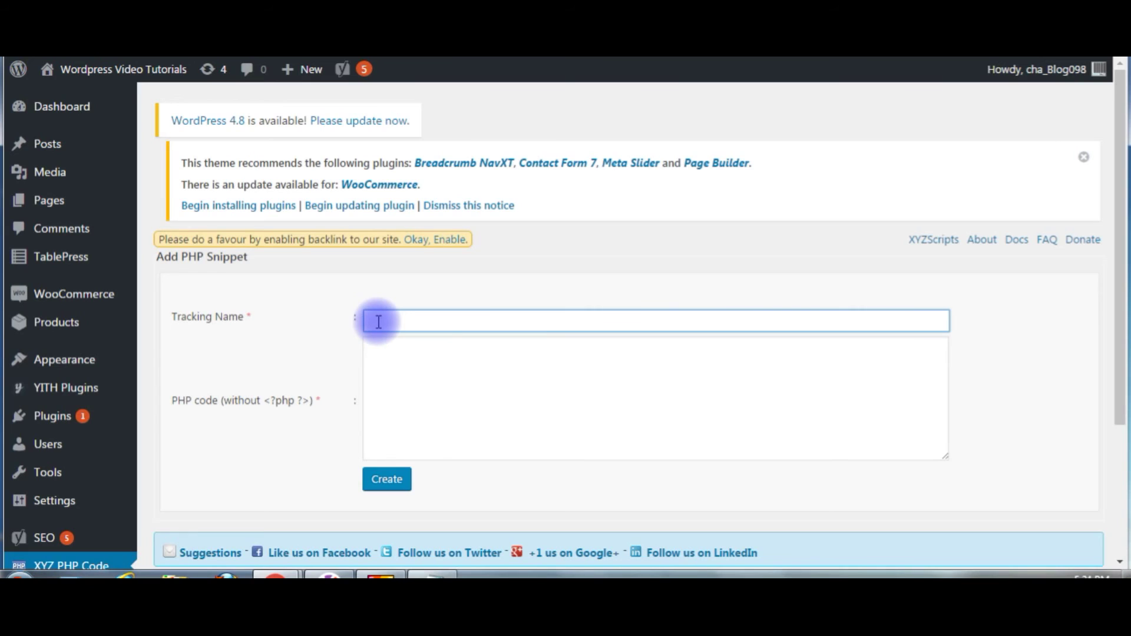
text(todays data)
Step: Enter PHP code echoing 'Today is' plus the date in Y/m/d format, and create the snippet
click(380, 359)
text(<?)
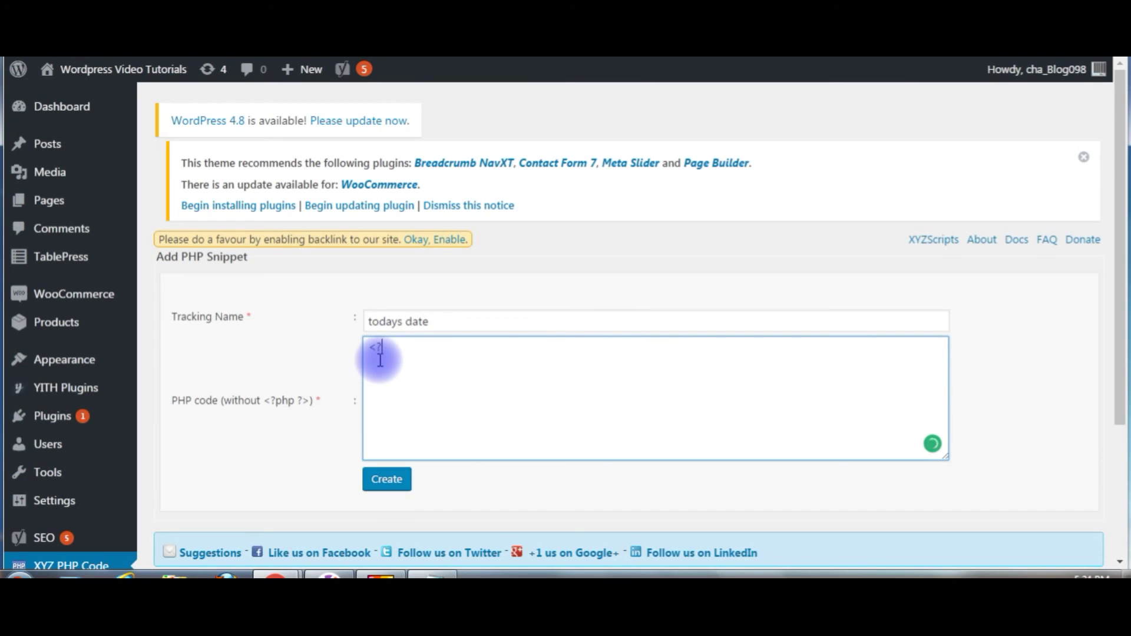
text(php)
key(Return)
text(?>)
key(Up)
key(End)
key(Return)
text(echo "Today is " . date("Y/m/d");)
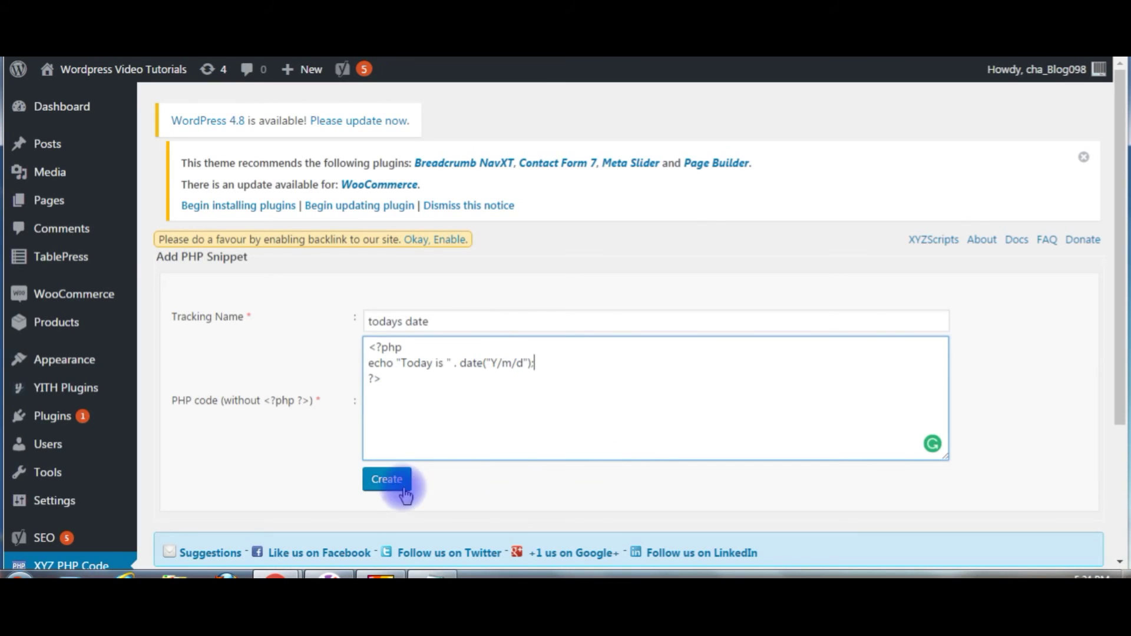
click(386, 480)
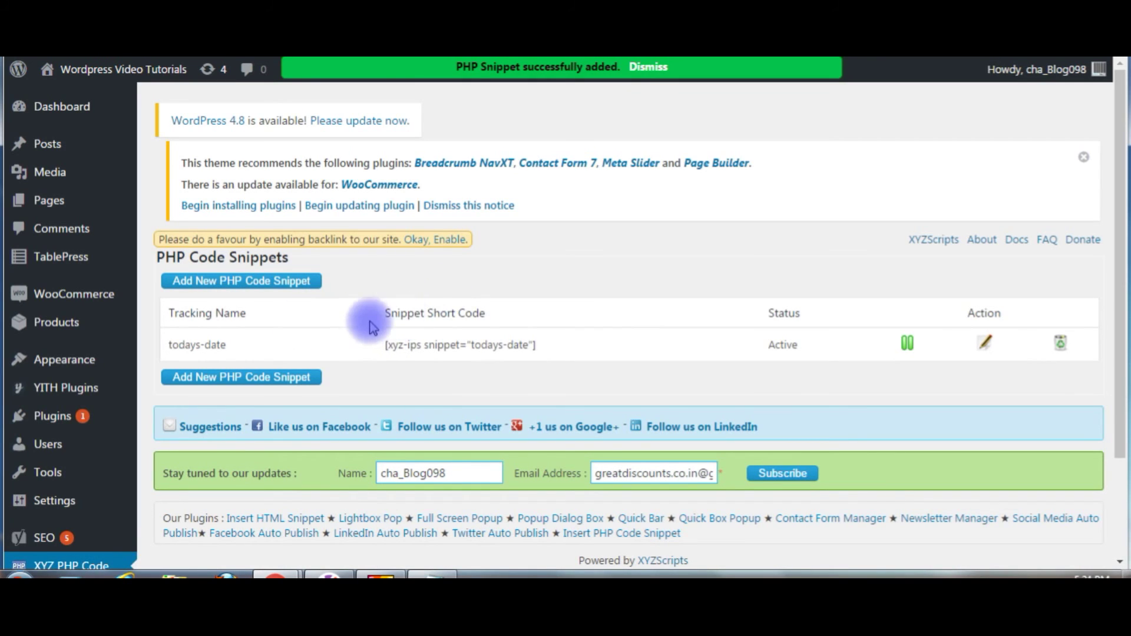
Step: Select the snippet's short code, then add an Insert PHP Snippet widget to the Sidebar
drag(384, 346, 536, 346)
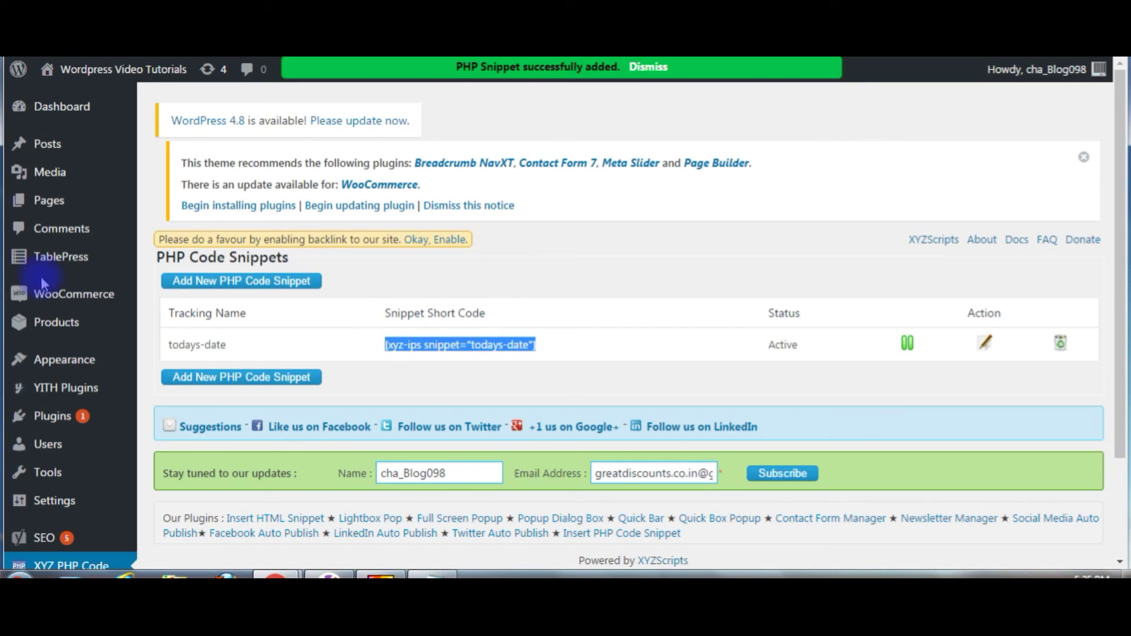
mouse_move(132, 374)
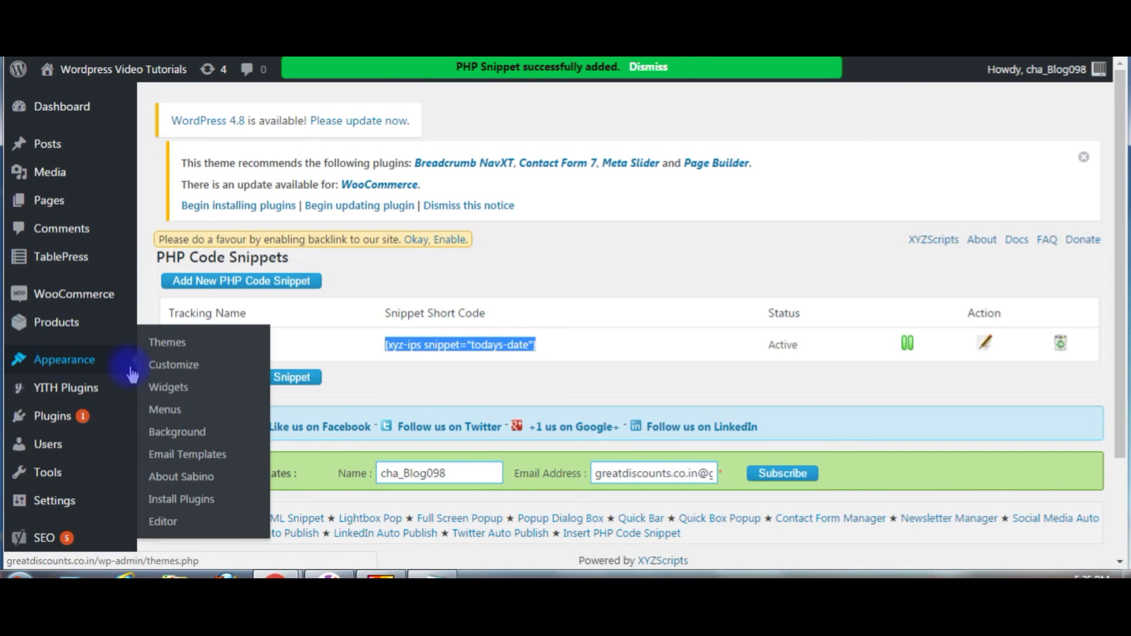
click(174, 393)
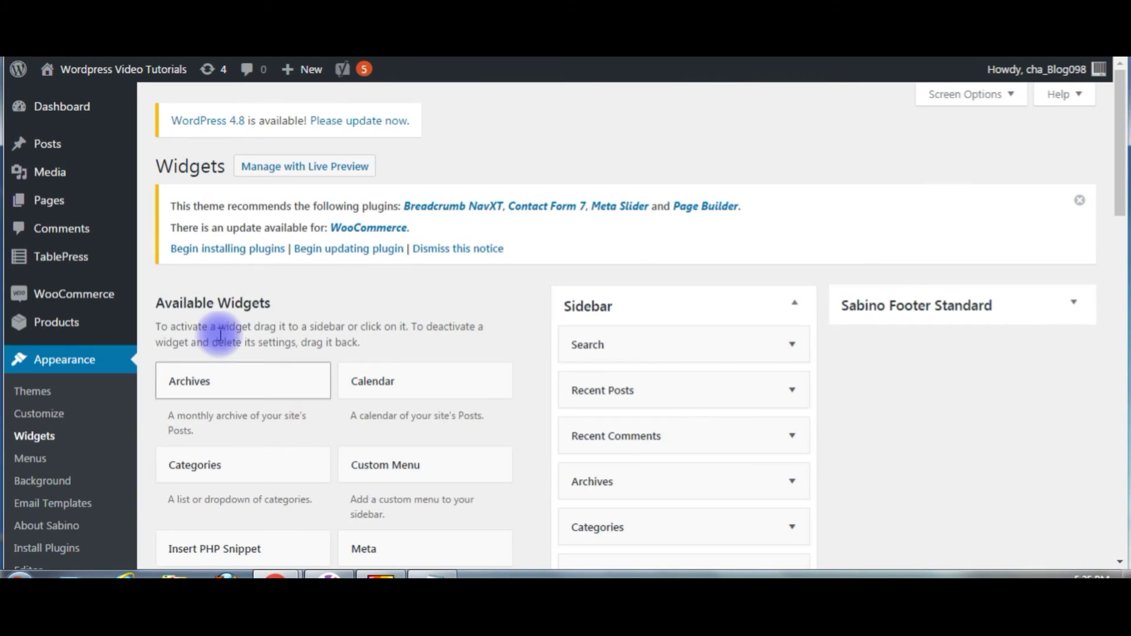
scroll(424, 386, down, 3)
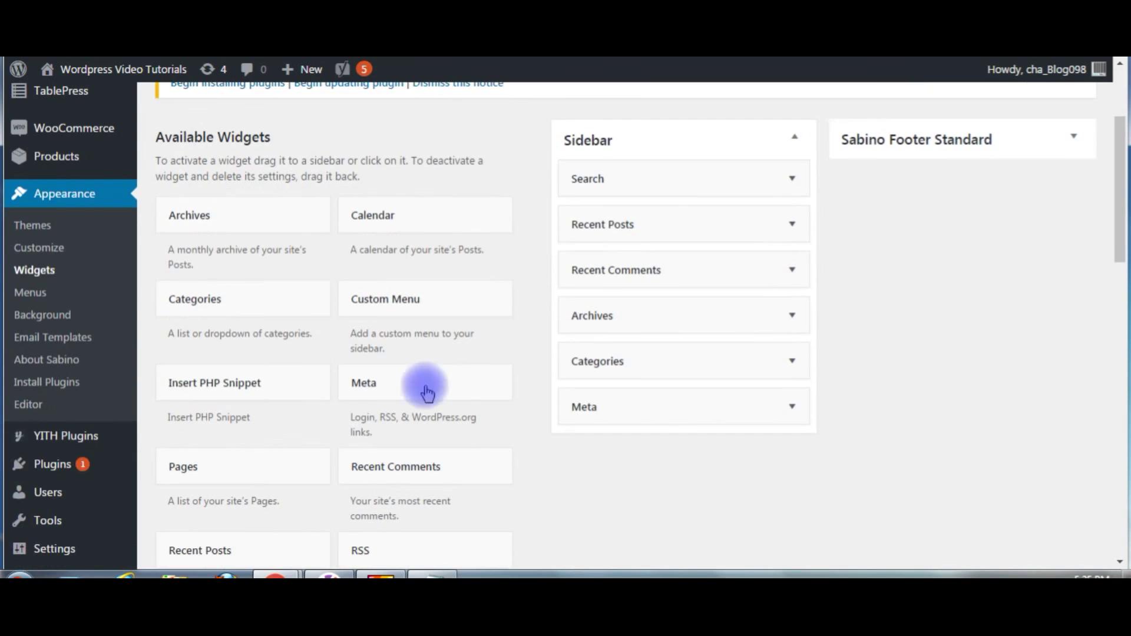
click(215, 389)
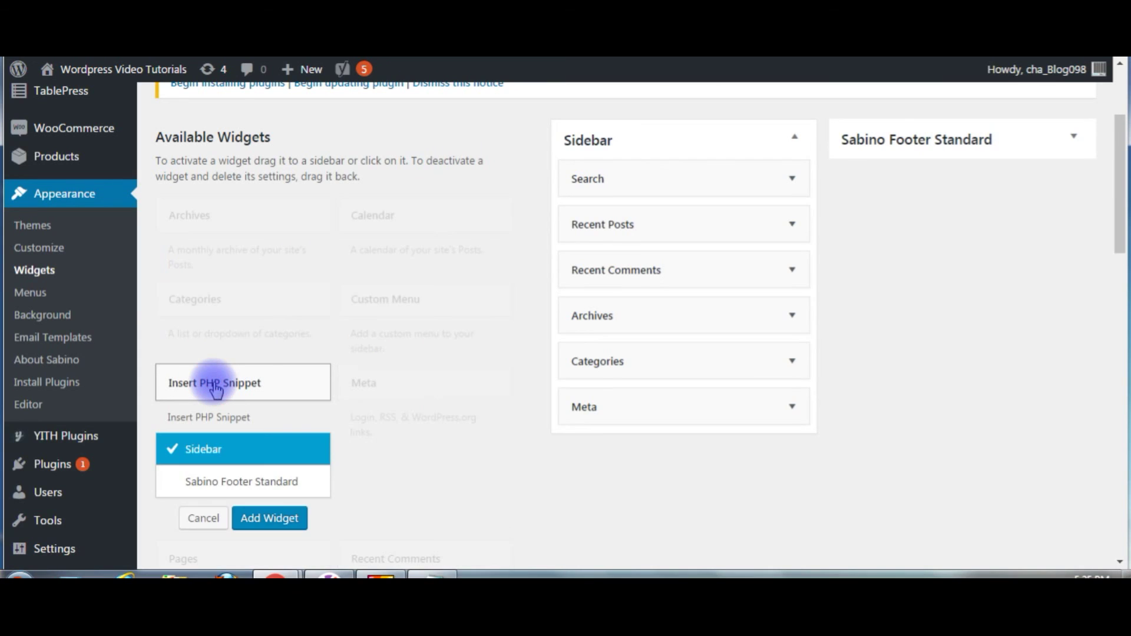
click(247, 521)
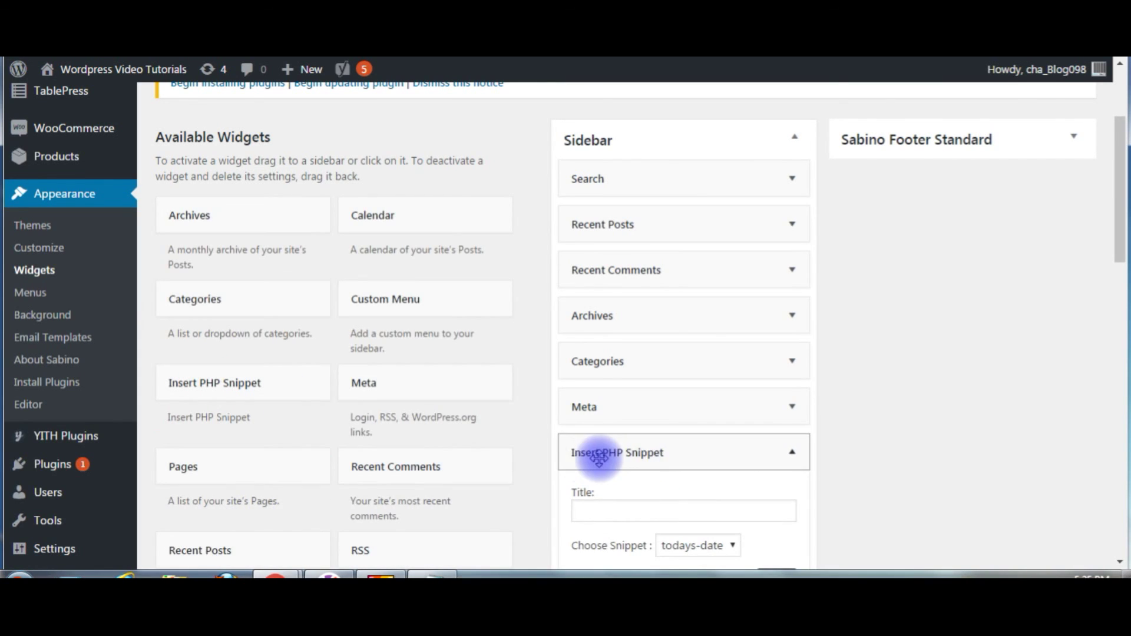
Step: Title the widget 'Todays Date', choose todays-date, save it, and move it just below Search
click(603, 516)
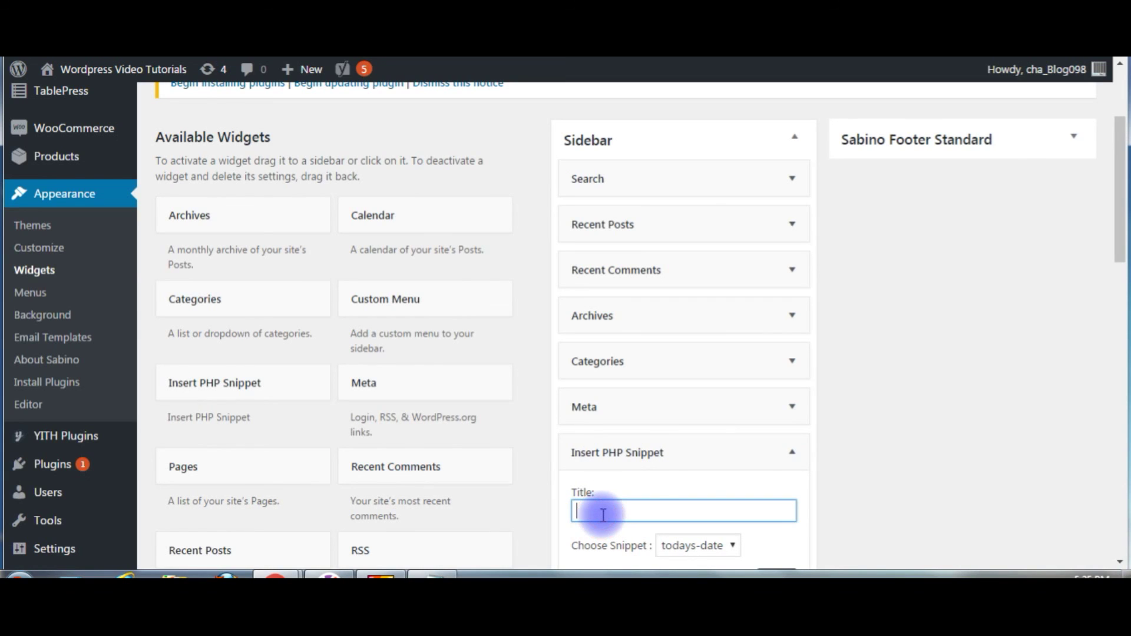
text(Todays Date)
scroll(910, 407, down, 3)
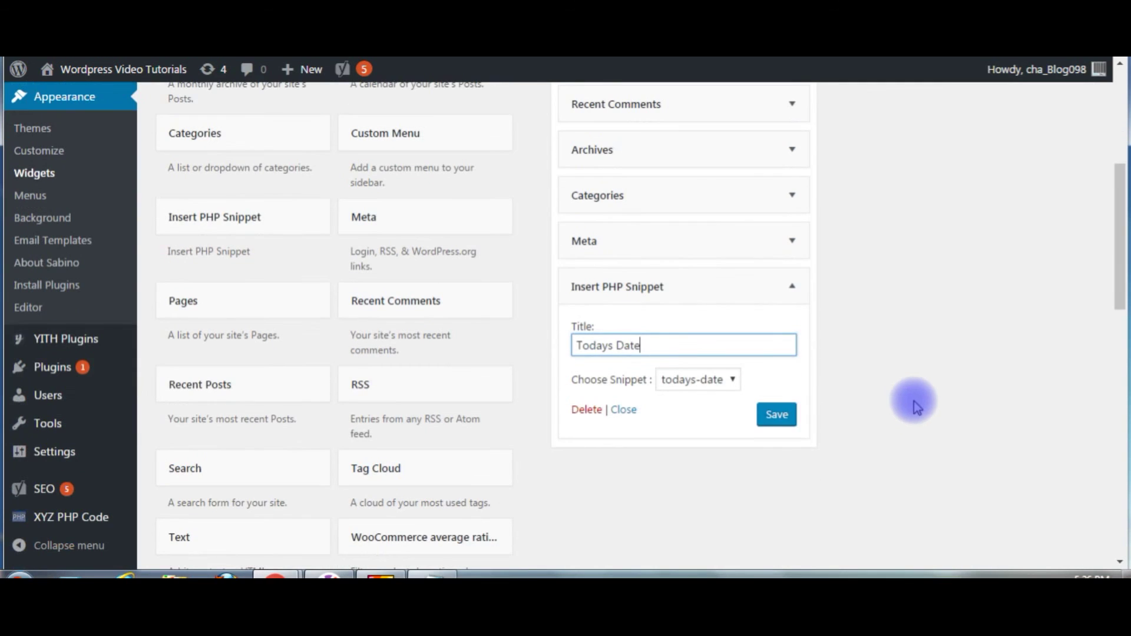
click(727, 381)
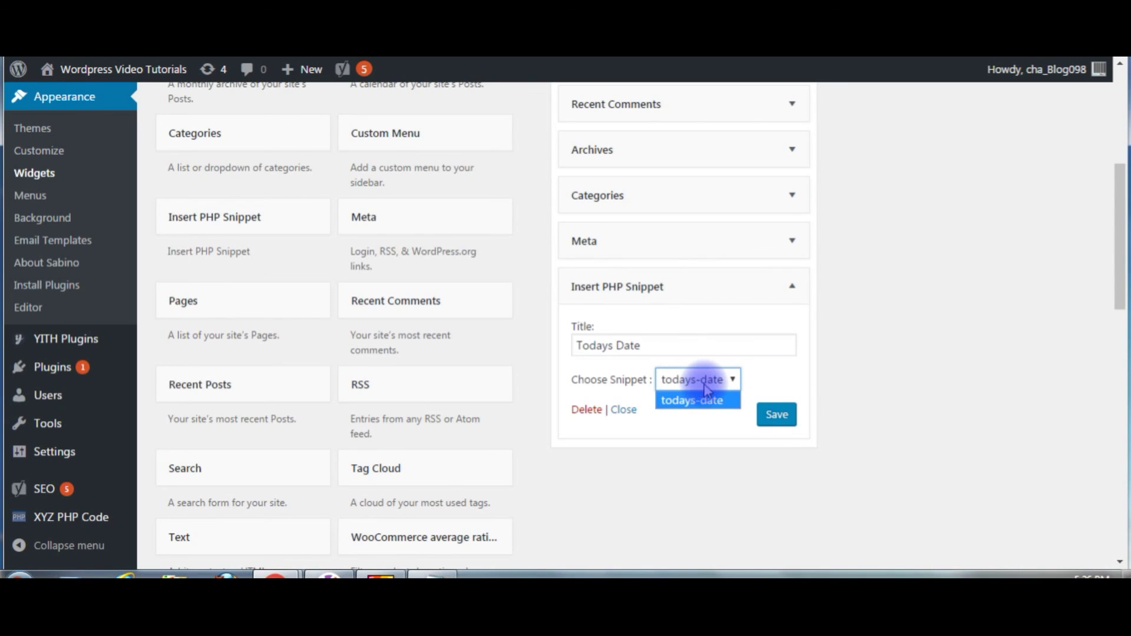
click(777, 416)
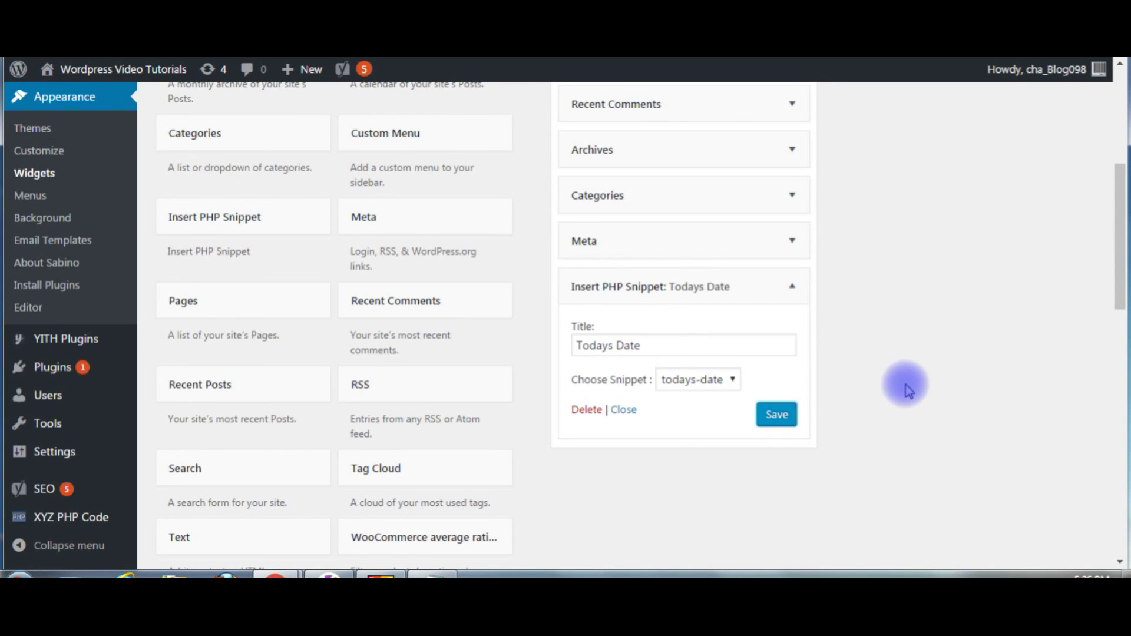
scroll(905, 386, up, 3)
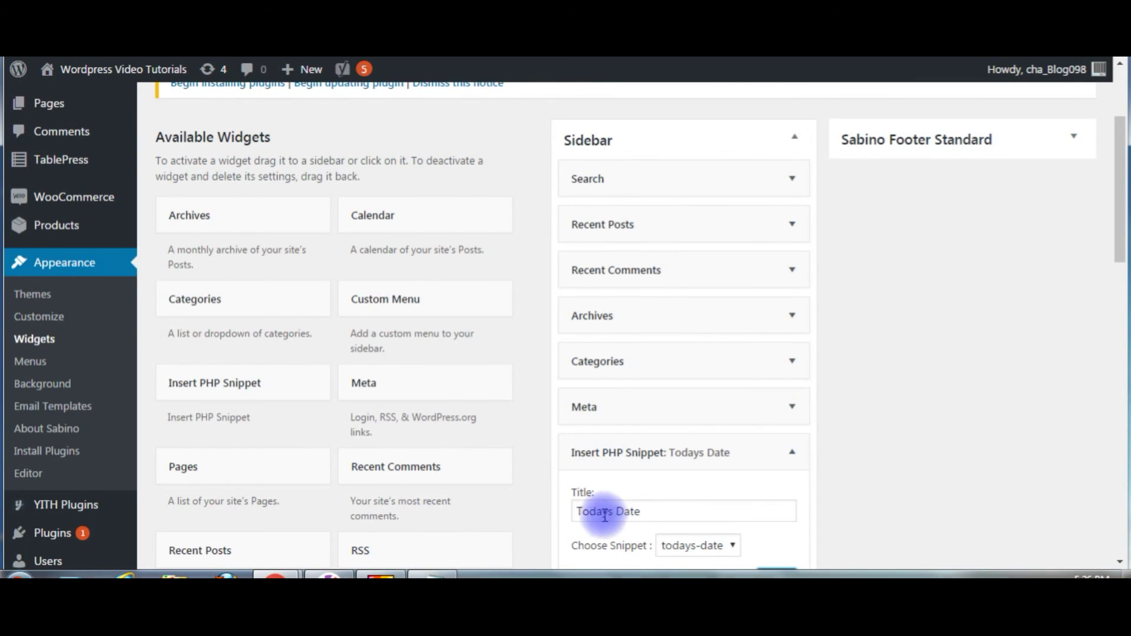
drag(586, 457, 576, 214)
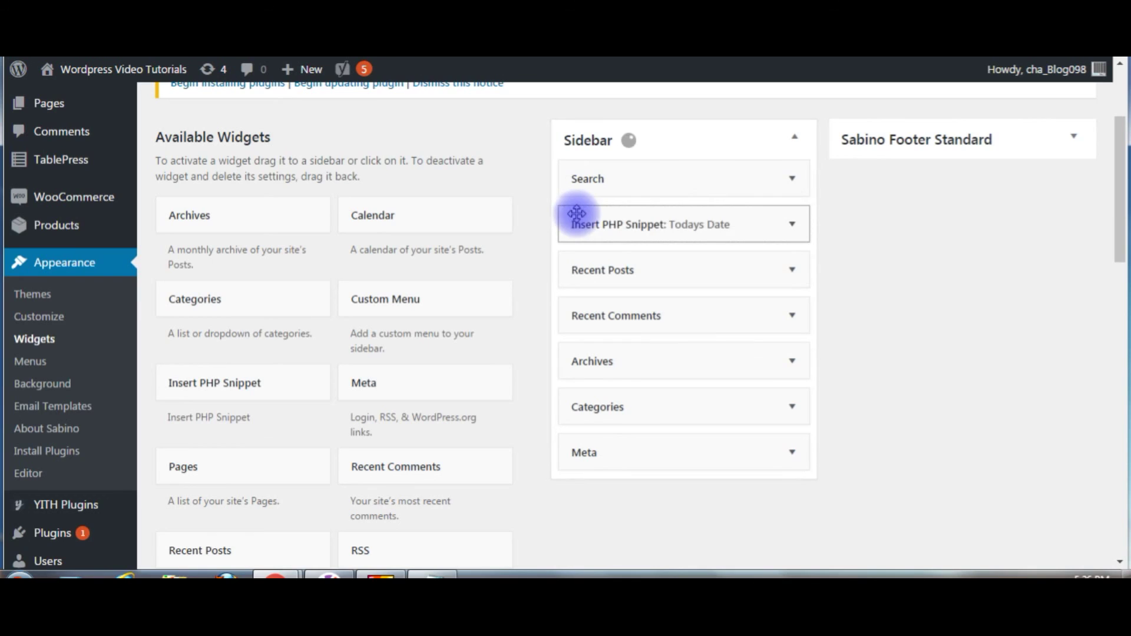
Step: On the live post, select the sidebar's 'Todays Date' heading and 'Today is 2017/06/25' line
scroll(617, 350, up, 3)
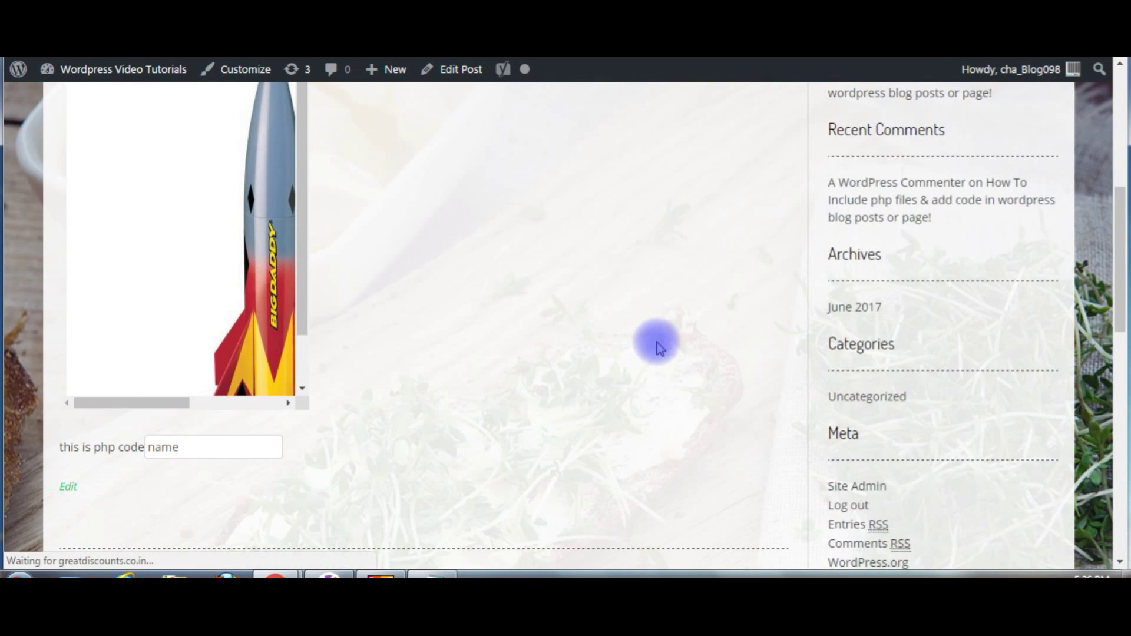
scroll(658, 347, up, 5)
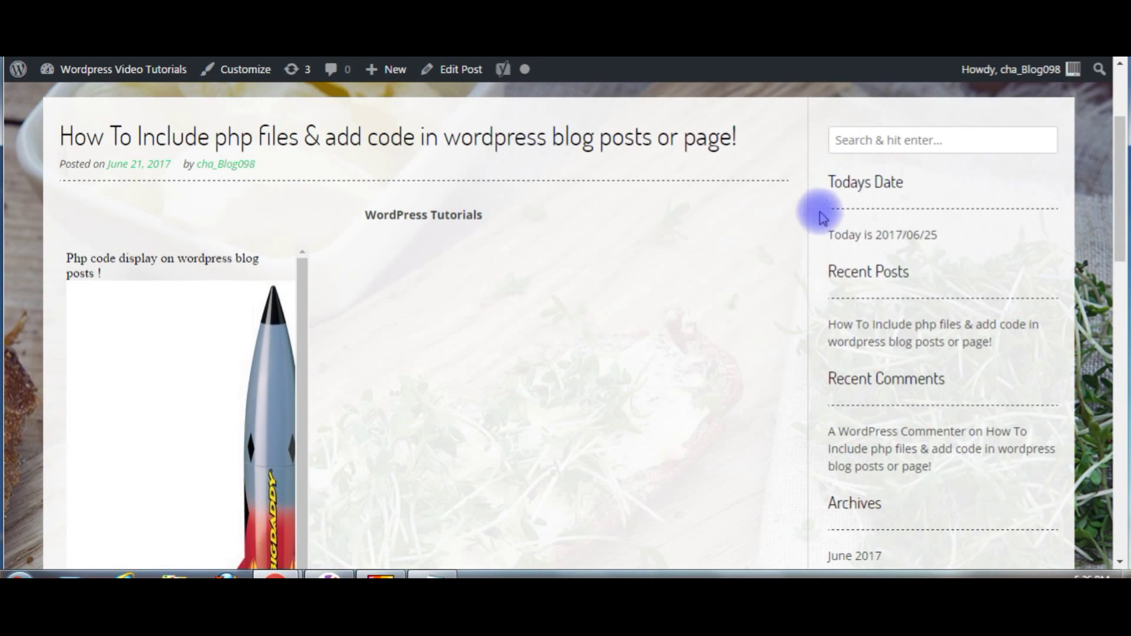
drag(829, 182, 922, 182)
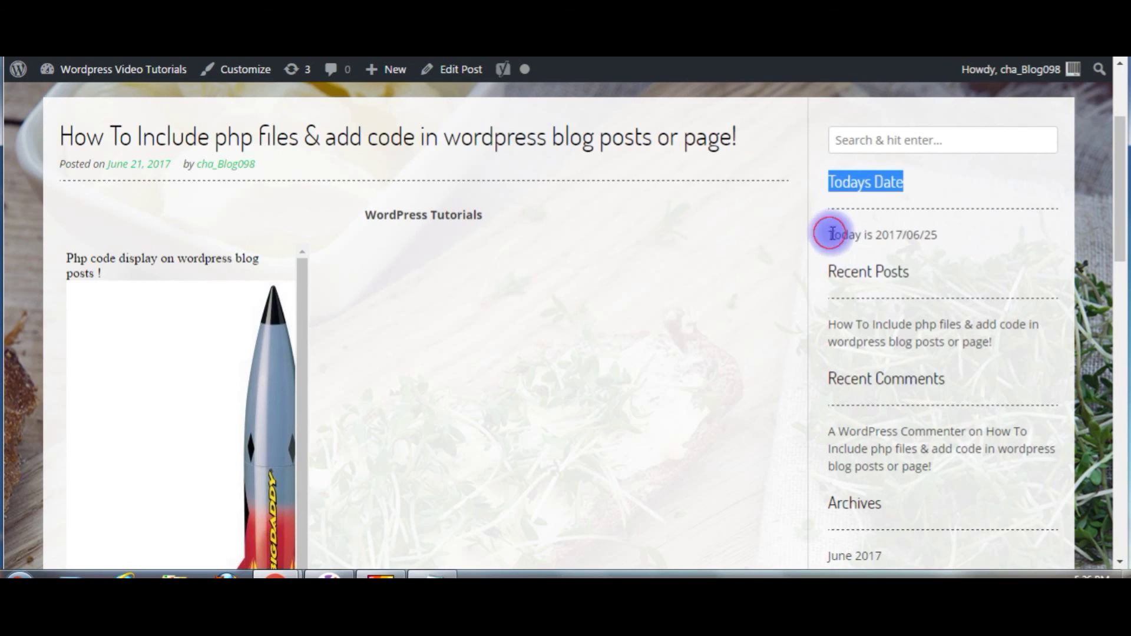
drag(831, 234, 946, 235)
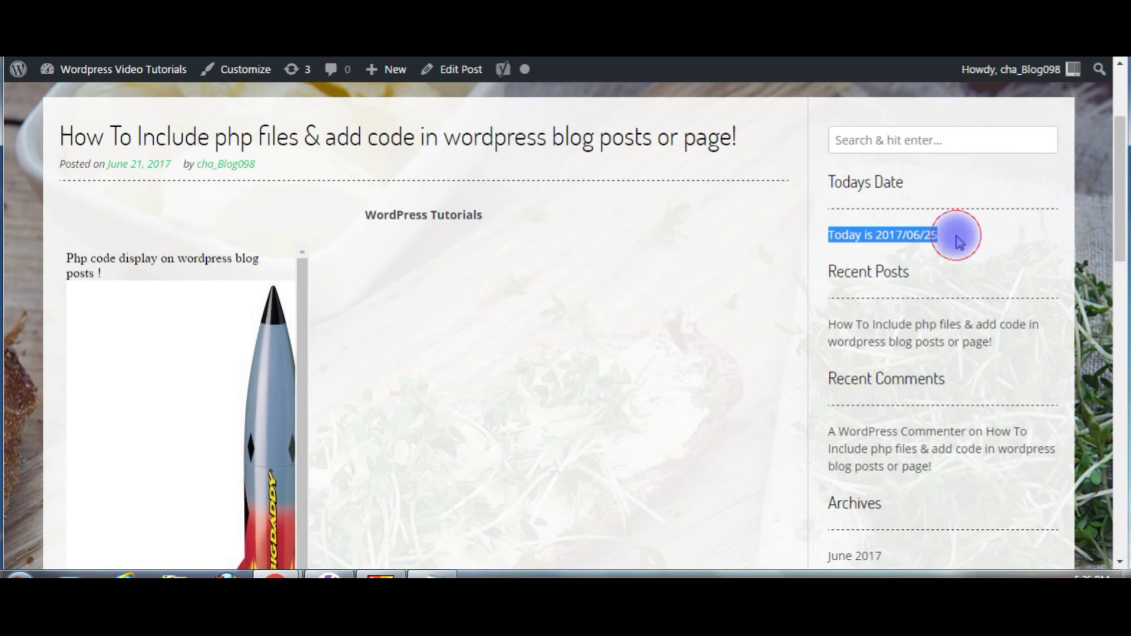